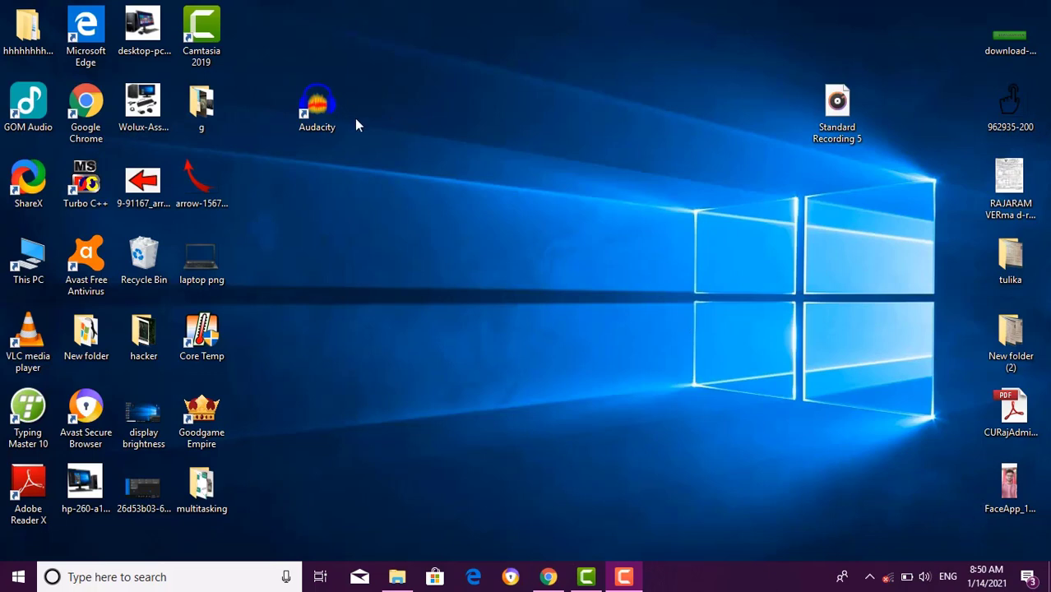
Step: Launch Audacity, dismiss its welcome message and leave the window maximized
double_click(323, 115)
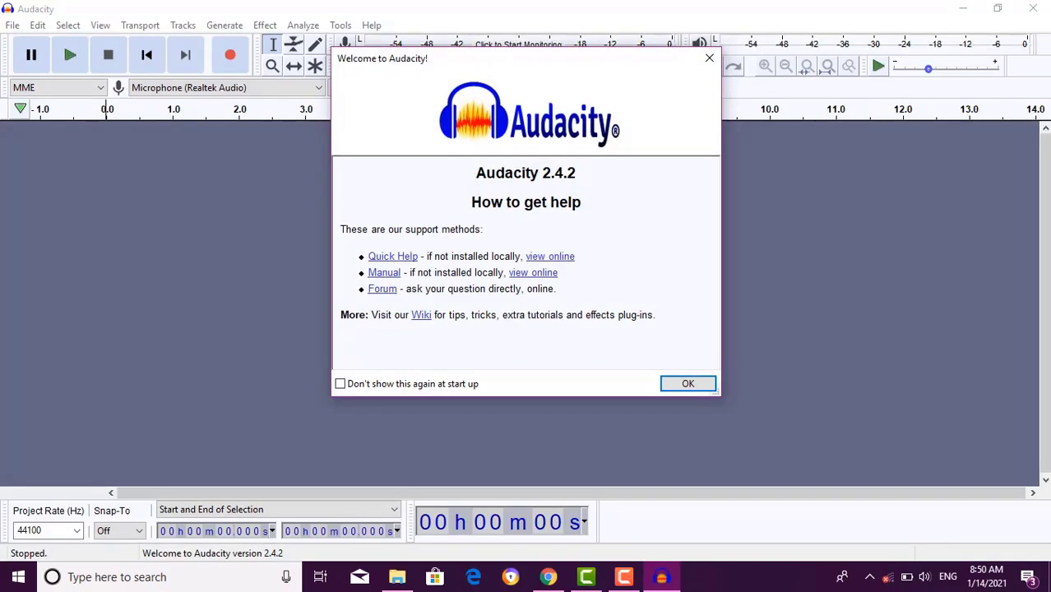
left_click(710, 61)
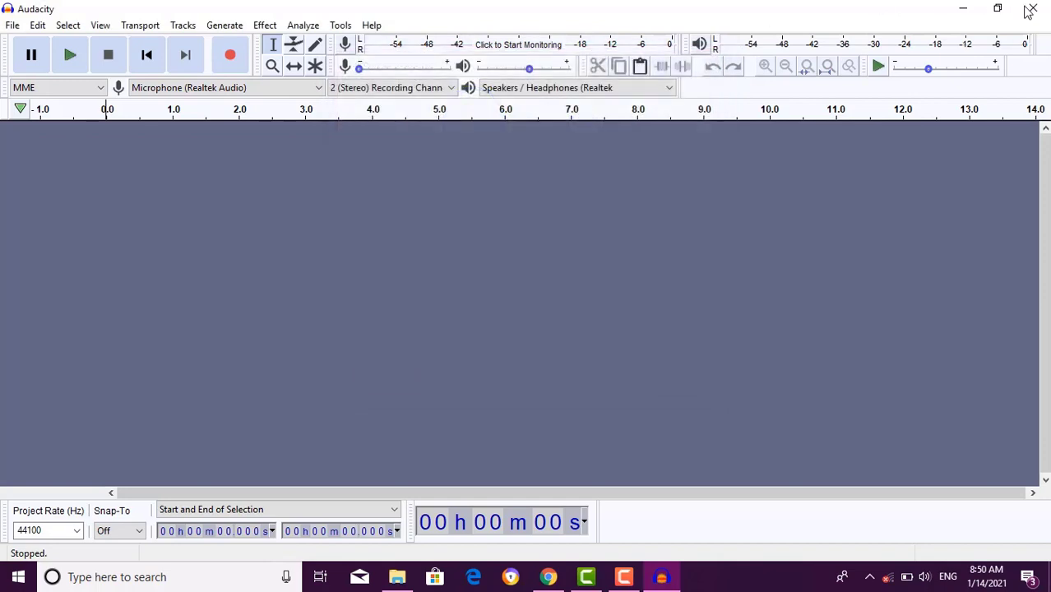
left_click(998, 8)
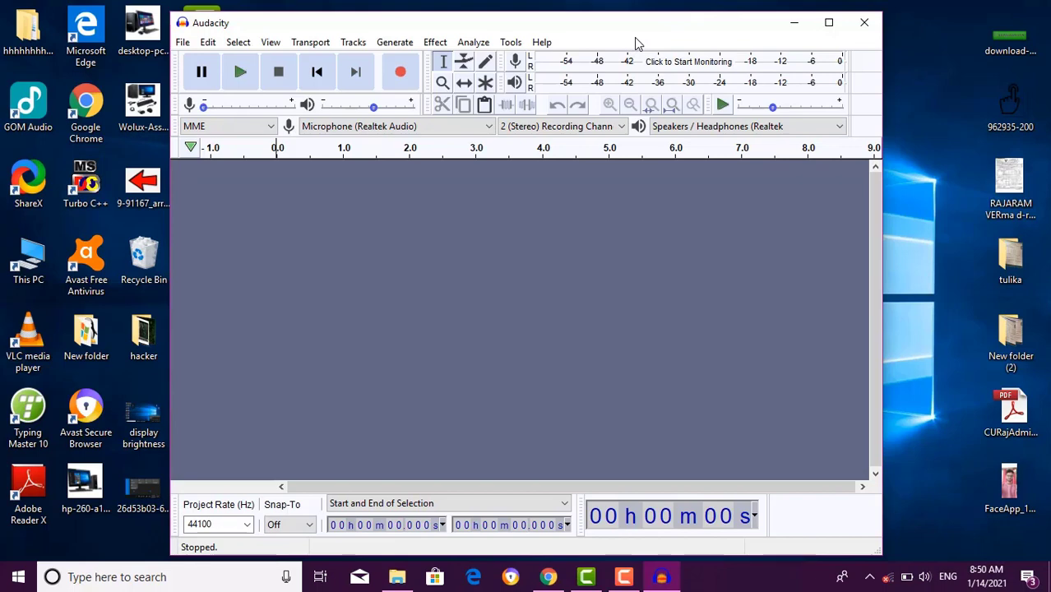
left_click(829, 24)
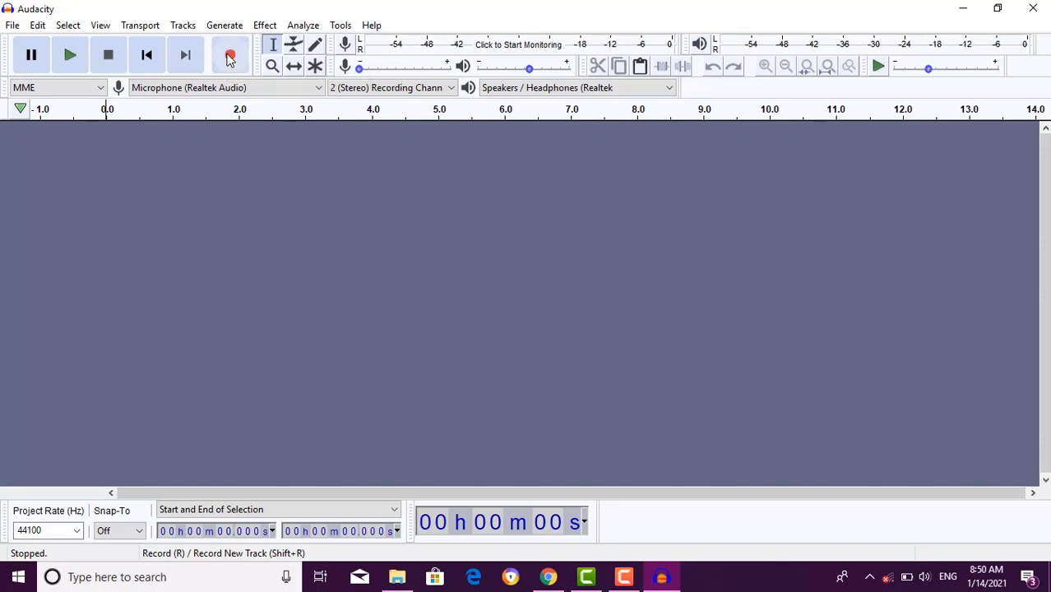
Step: Open the audio file Standard Recording 5 from the Desktop
left_click(13, 25)
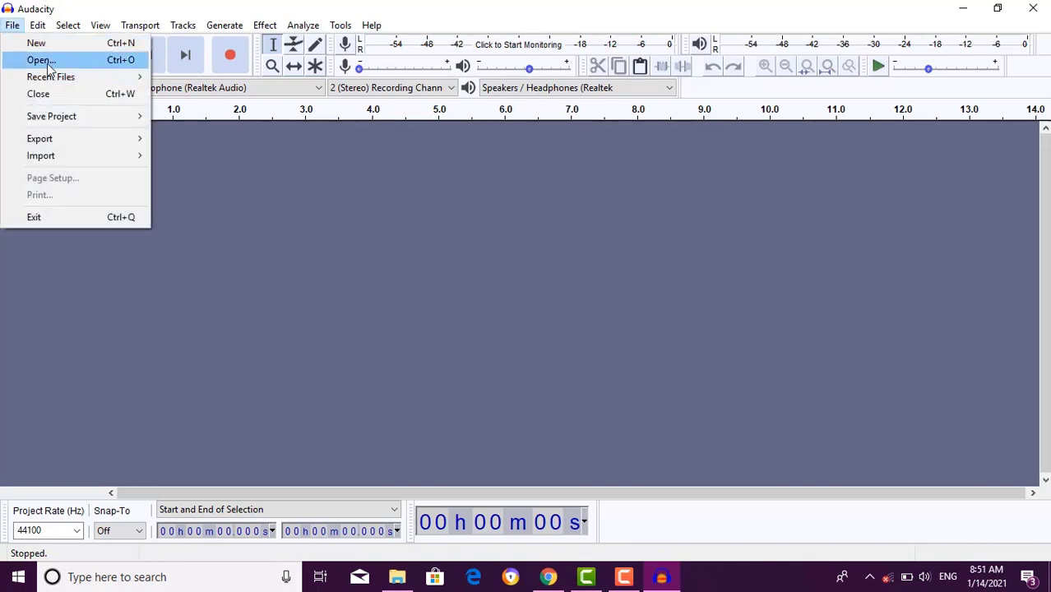
left_click(48, 66)
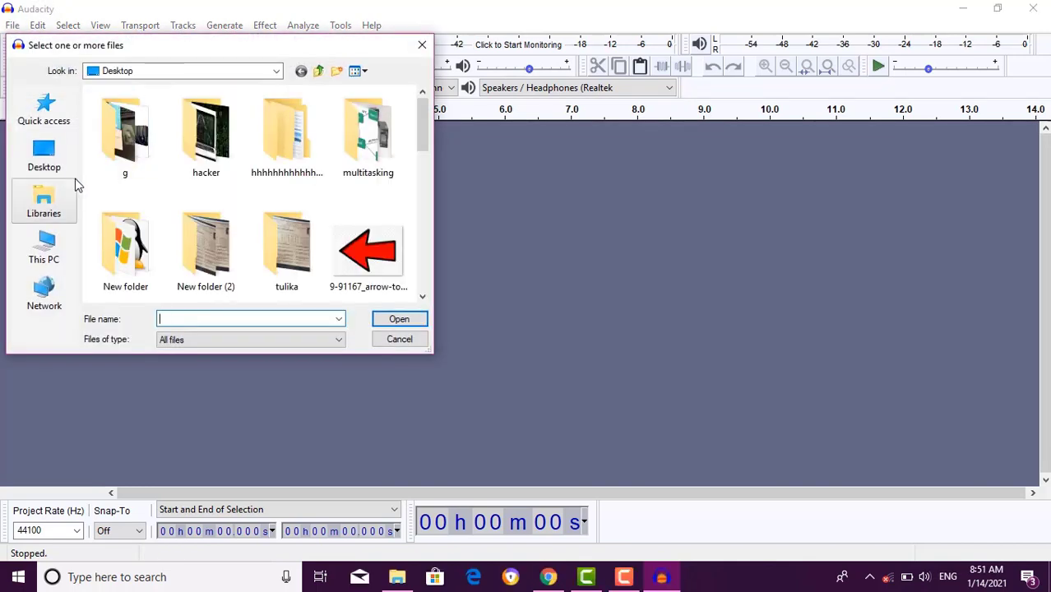
left_click(55, 167)
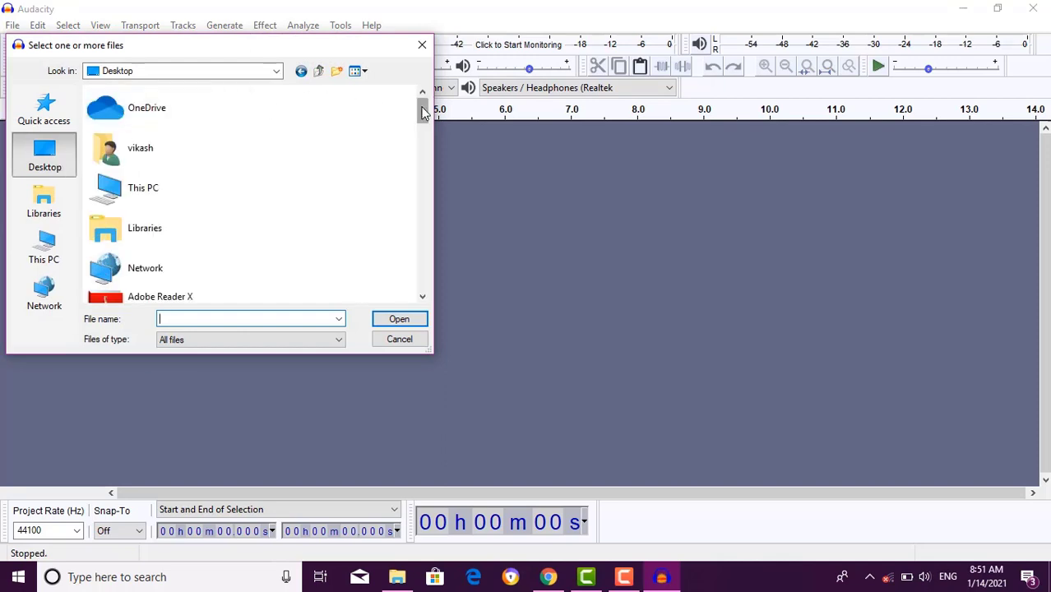
left_click_drag(426, 115, 458, 301)
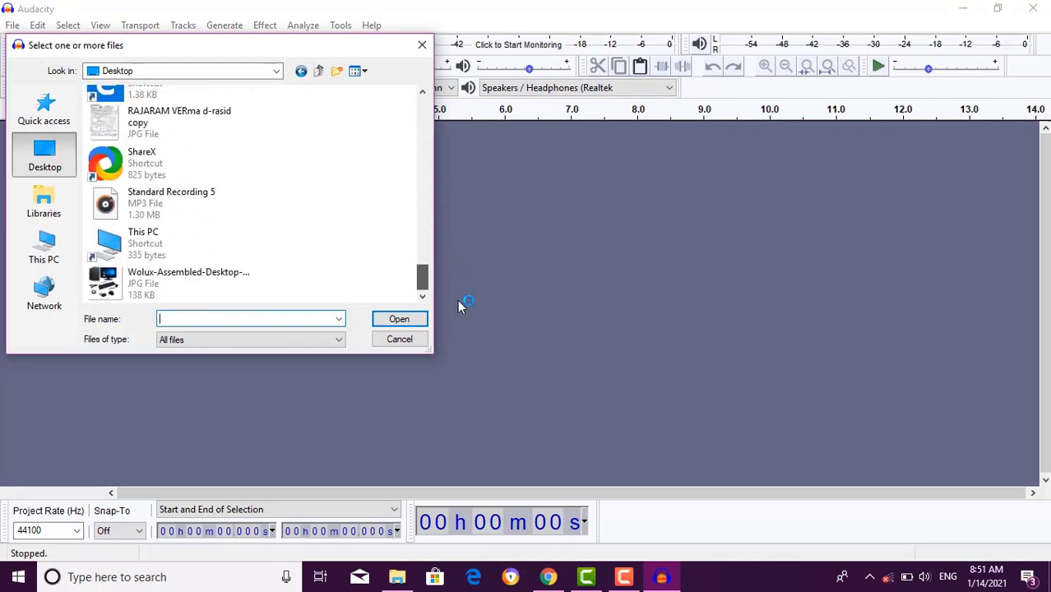
left_click(151, 209)
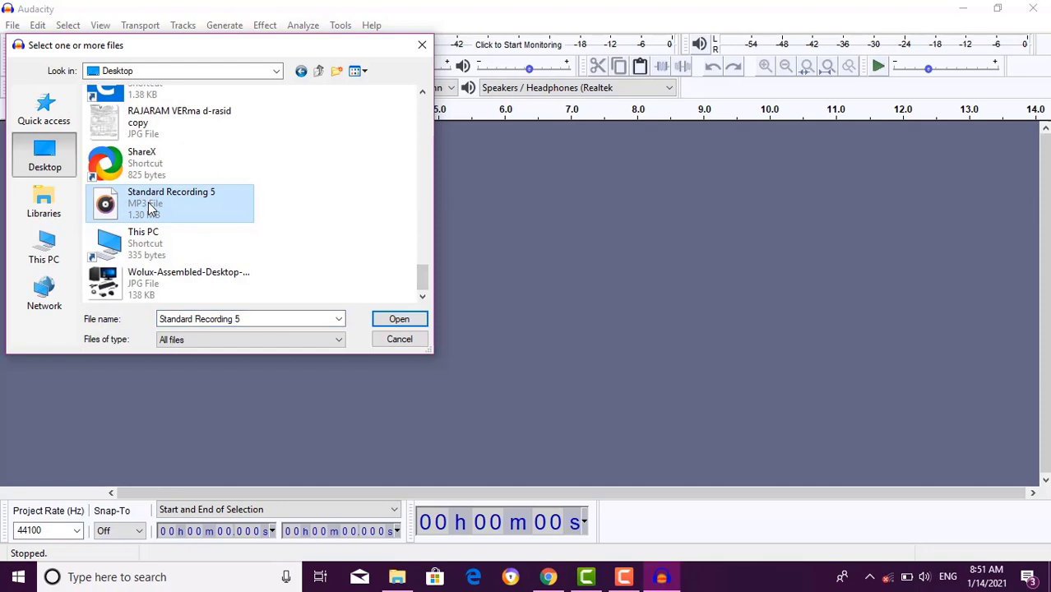
left_click(406, 319)
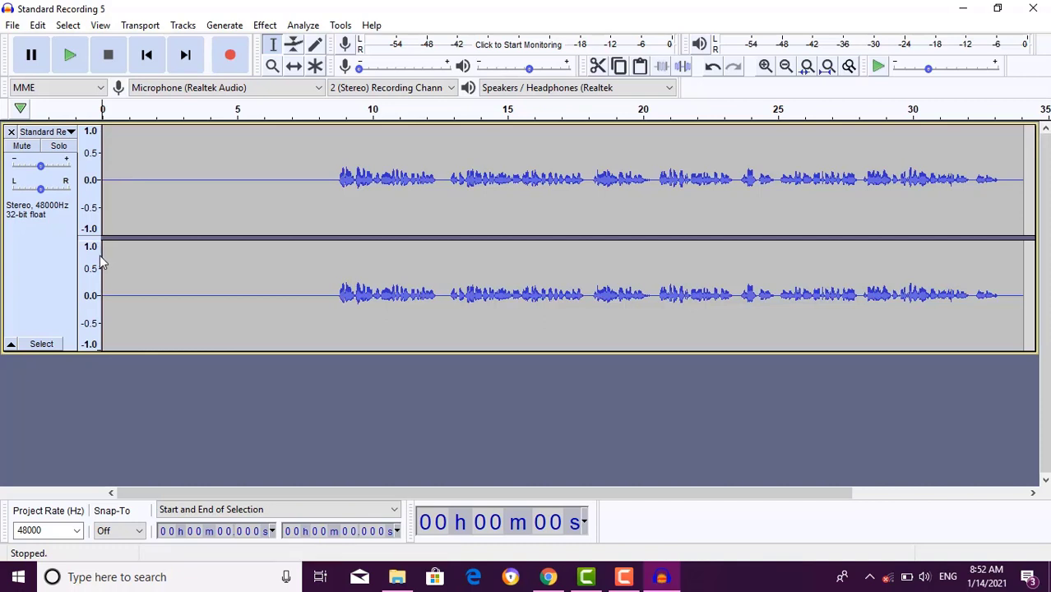
Step: Get a noise profile from the speech-free opening of the recording, from about 0.5 s to 8.5 s, for Noise Reduction
left_click_drag(116, 183, 331, 200)
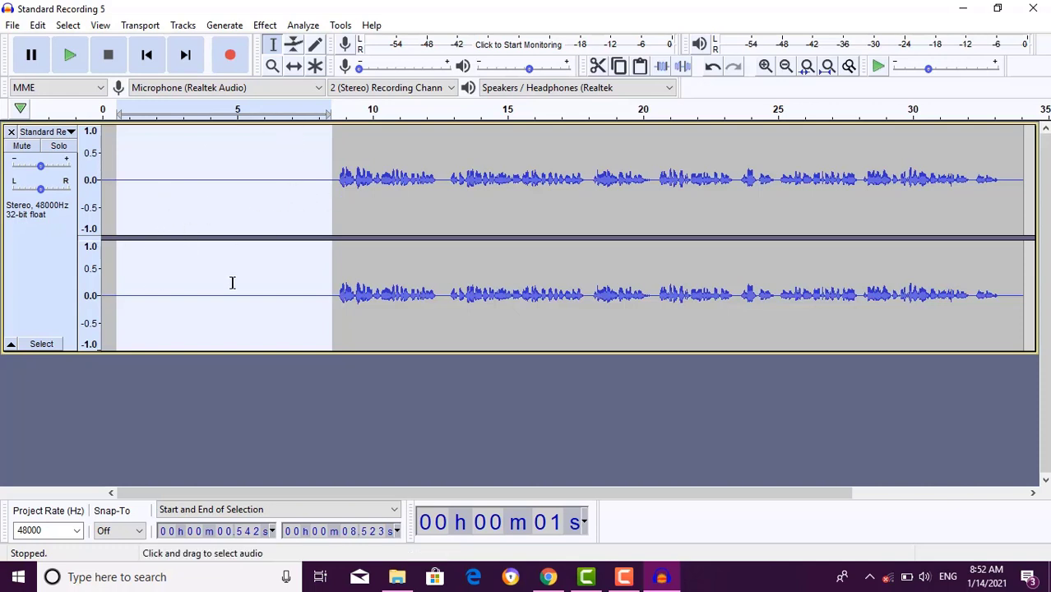
left_click(264, 26)
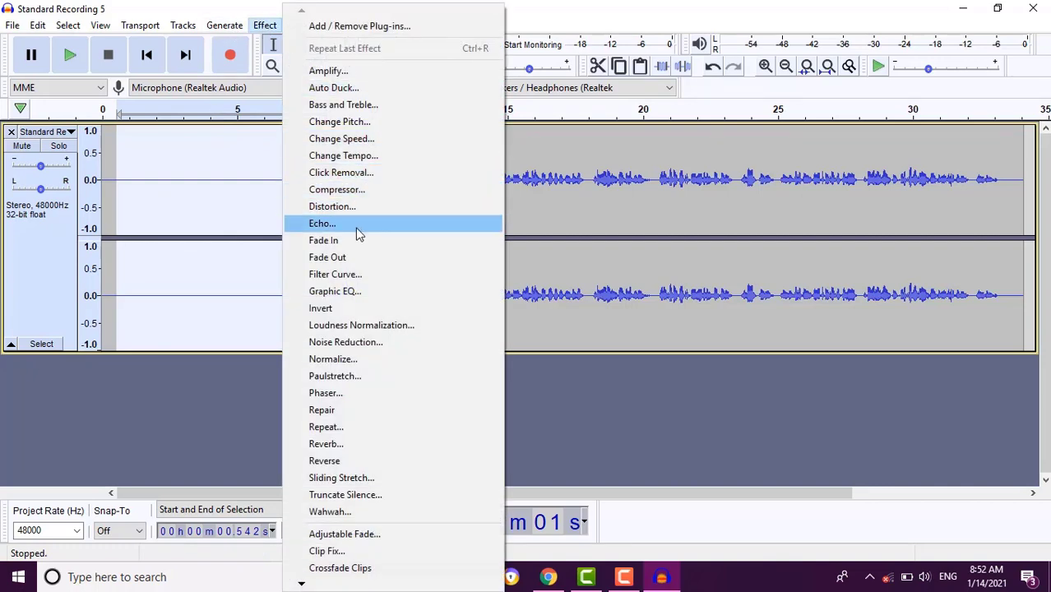
left_click(346, 342)
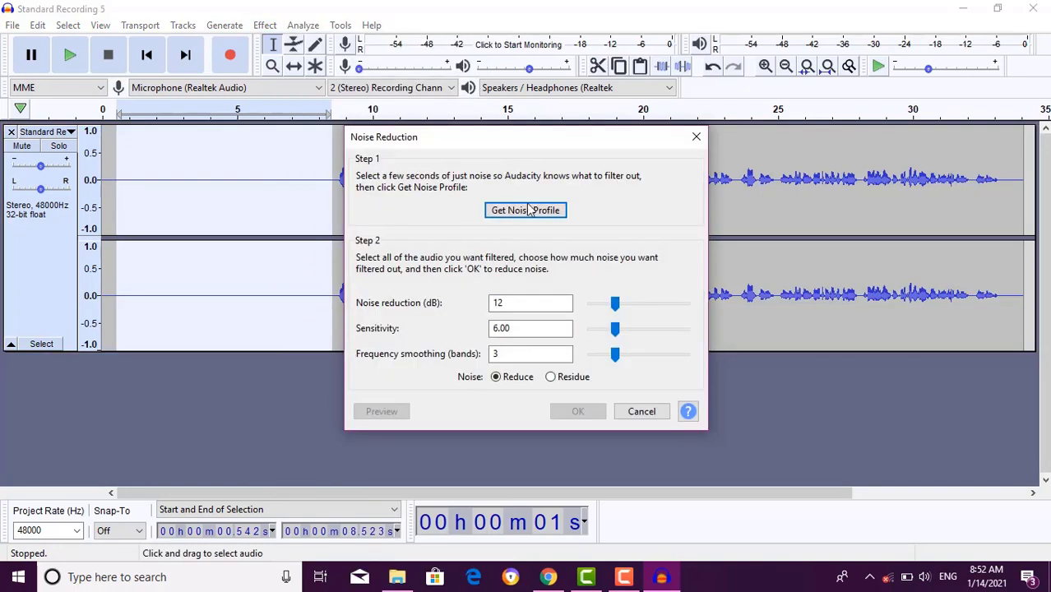
left_click(527, 211)
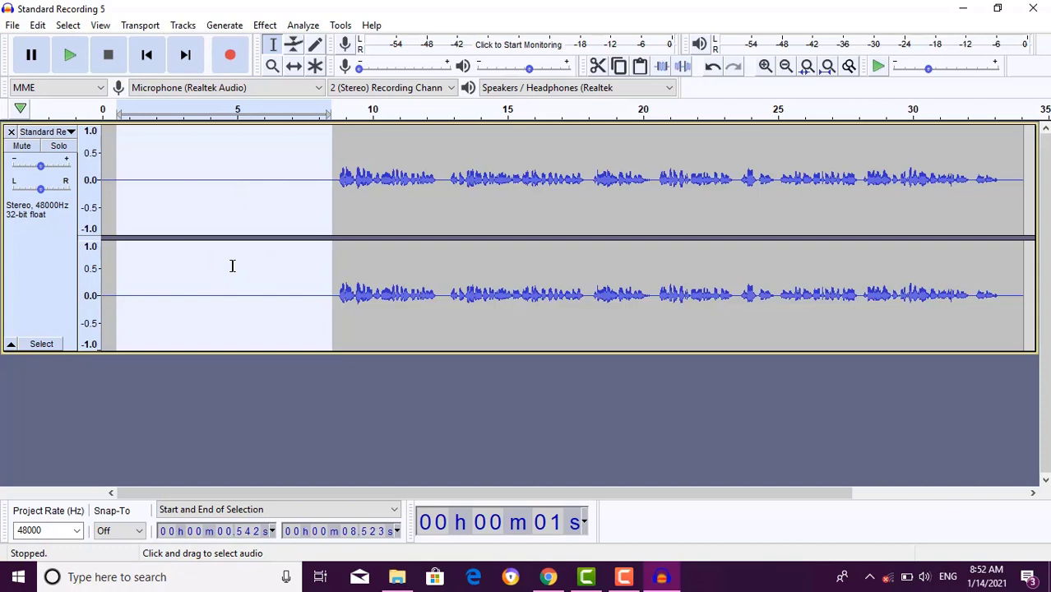
Step: Select the whole recording and apply Noise Reduction to it by repeating the last effect
key("ctrl+a")
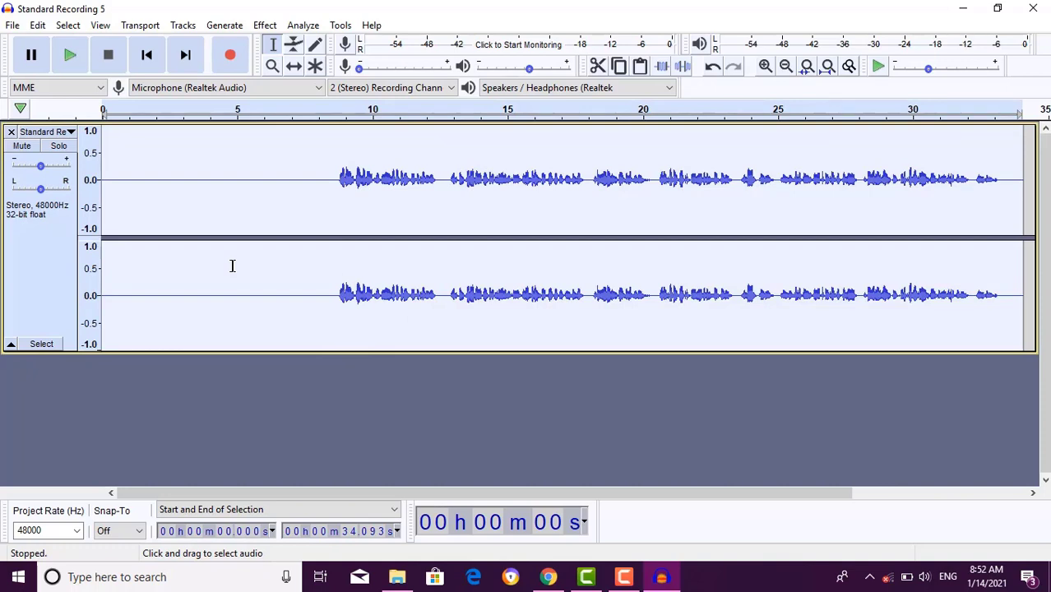
left_click(265, 26)
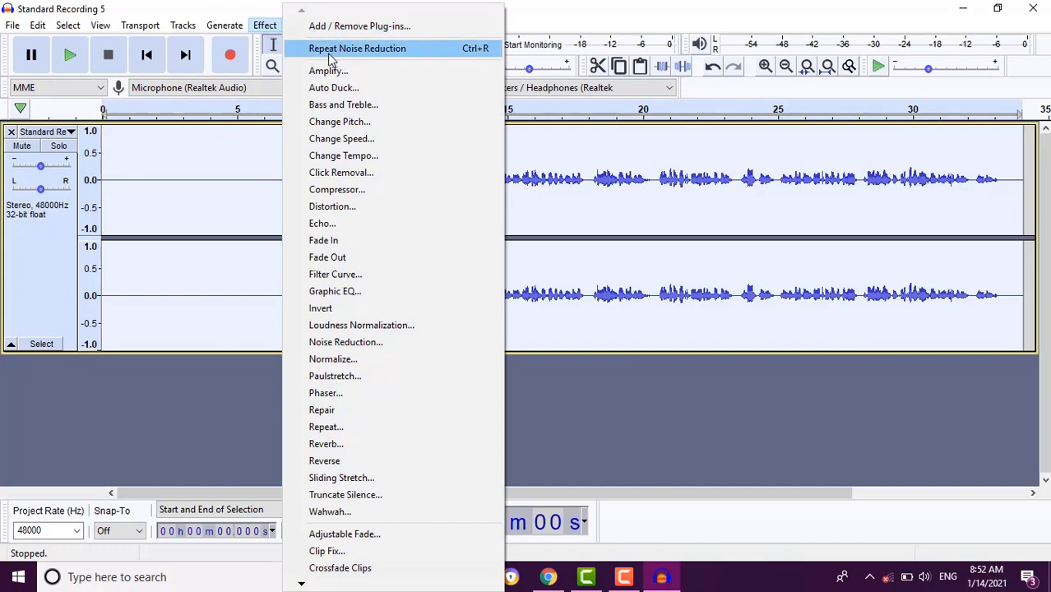
left_click(381, 50)
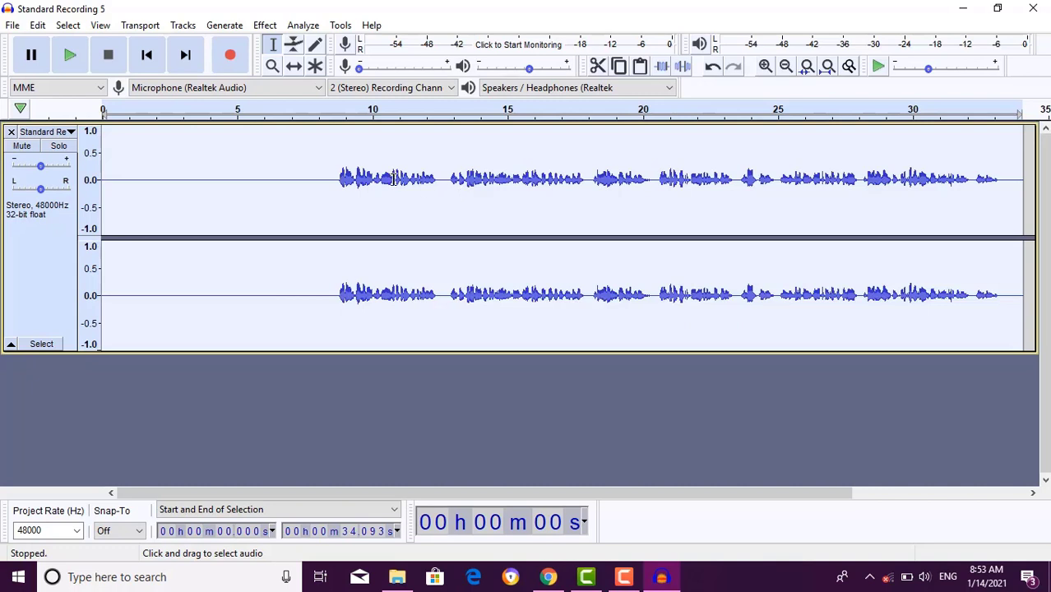
Step: Play the recording briefly from about 8.4 s, just before the speech starts, to check the sound
left_click(329, 155)
key("space")
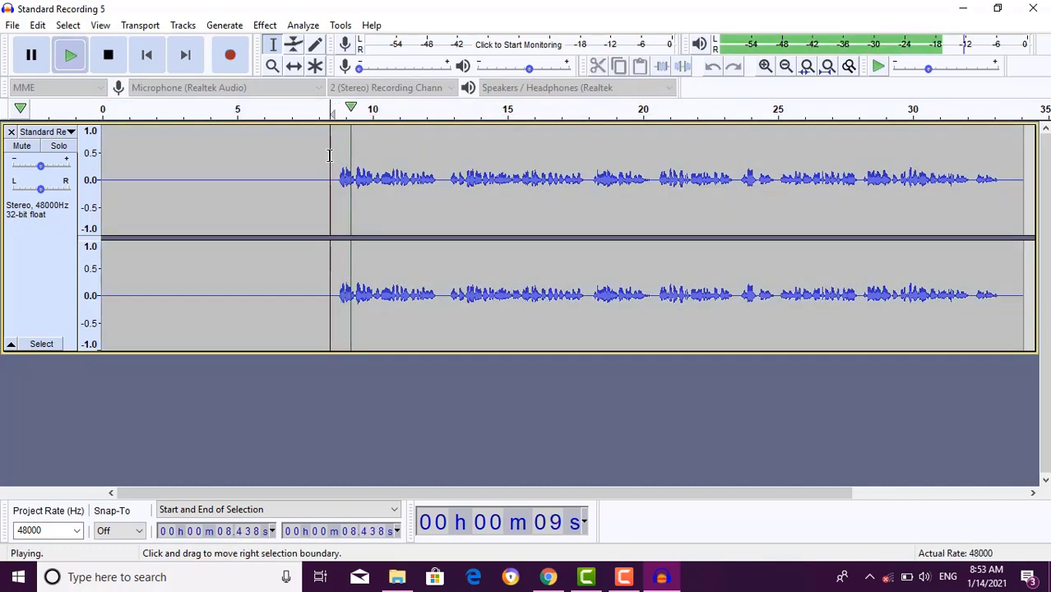
key("space")
Step: Get a new Noise Reduction profile from the quiet opening, from about 0.5 s to 8 s
left_click(115, 171)
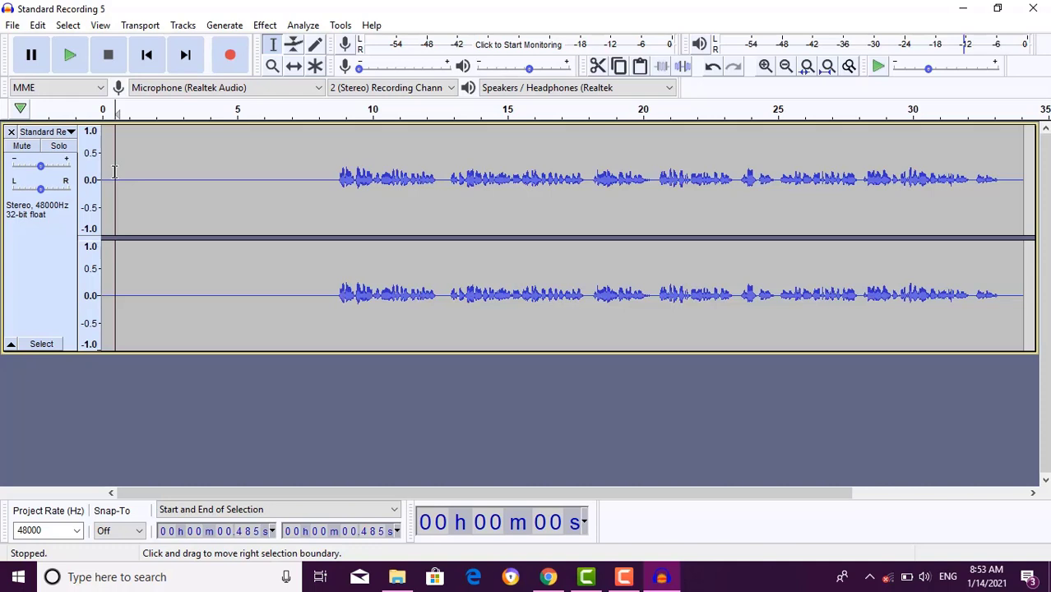
left_click_drag(115, 171, 316, 196)
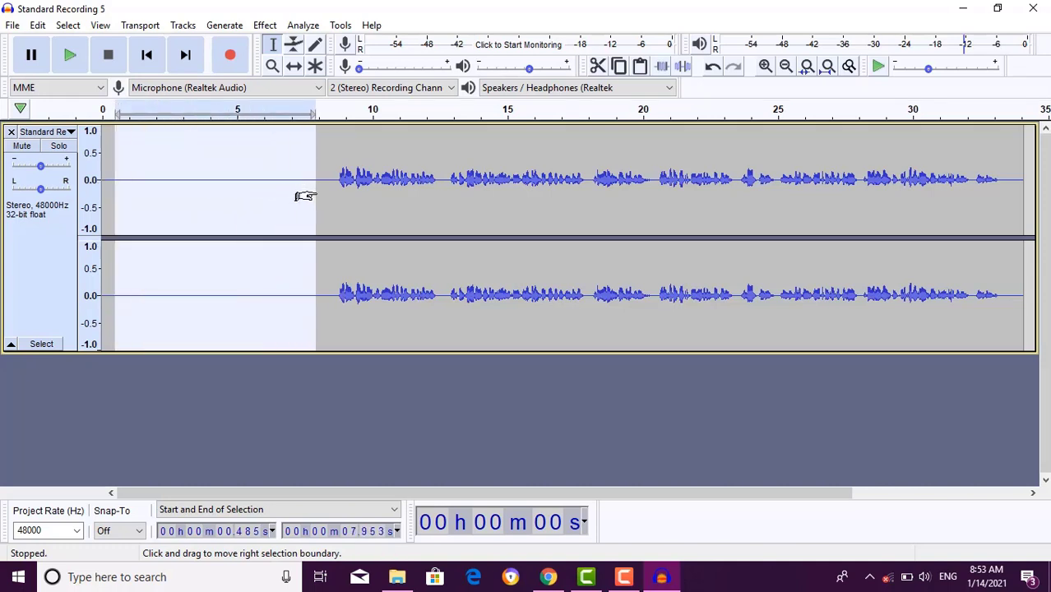
left_click(265, 26)
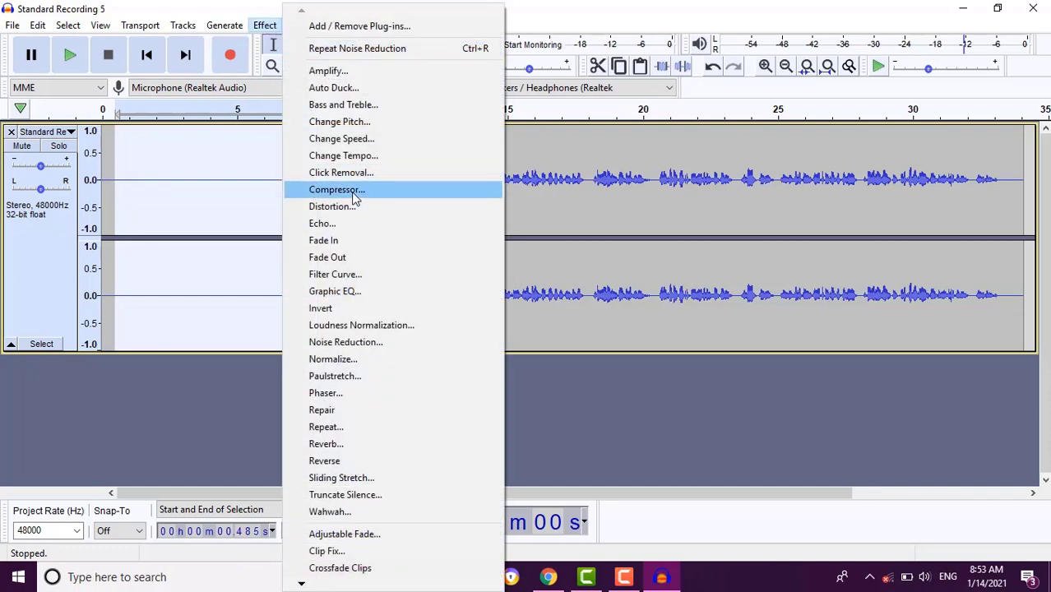
left_click(344, 342)
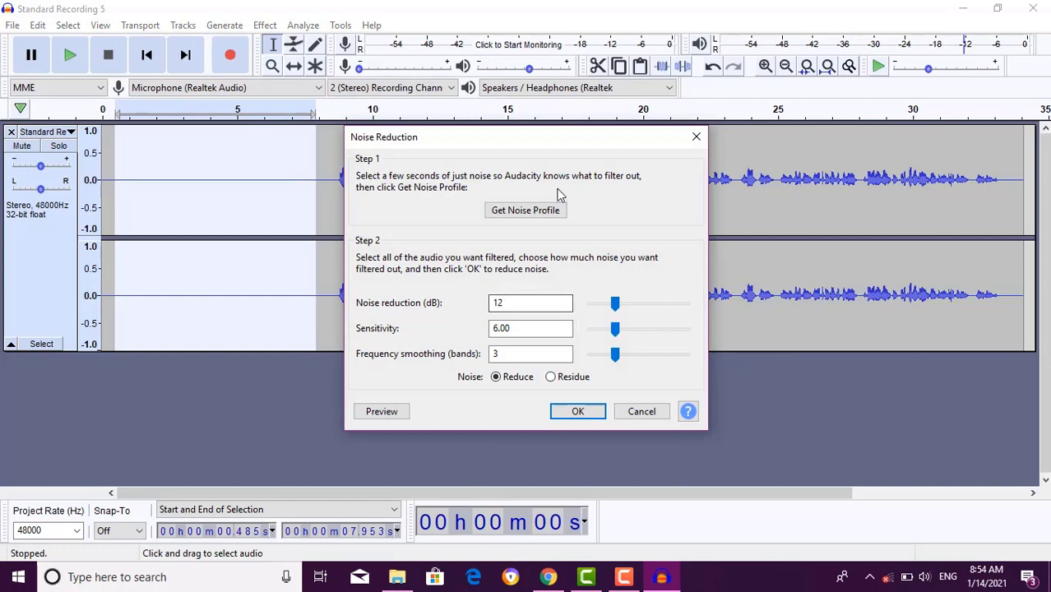
left_click(526, 211)
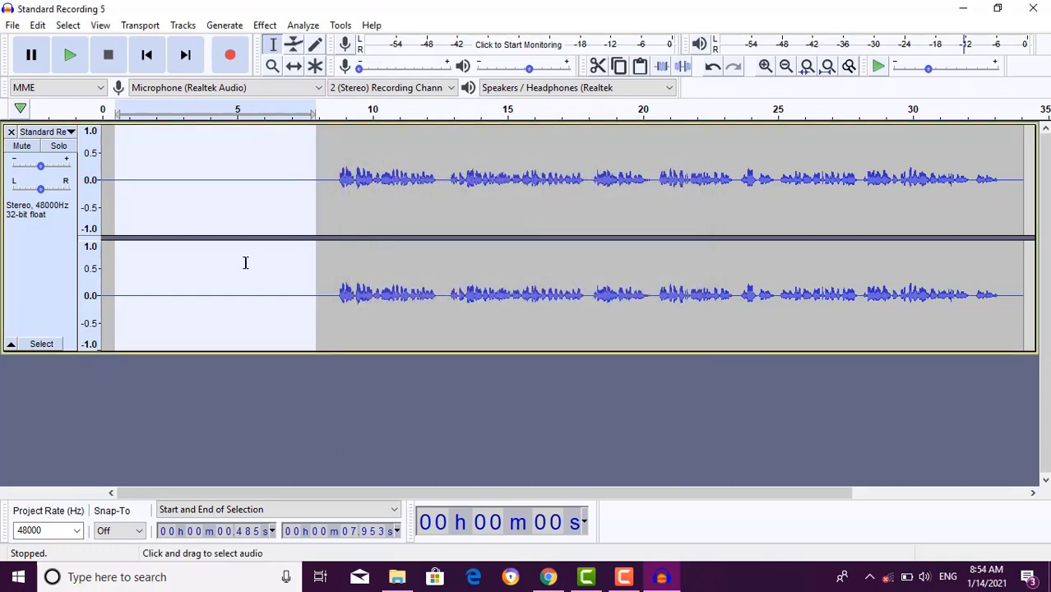
Step: Repeat Noise Reduction across the entire recording using the new noise profile
key("ctrl+a")
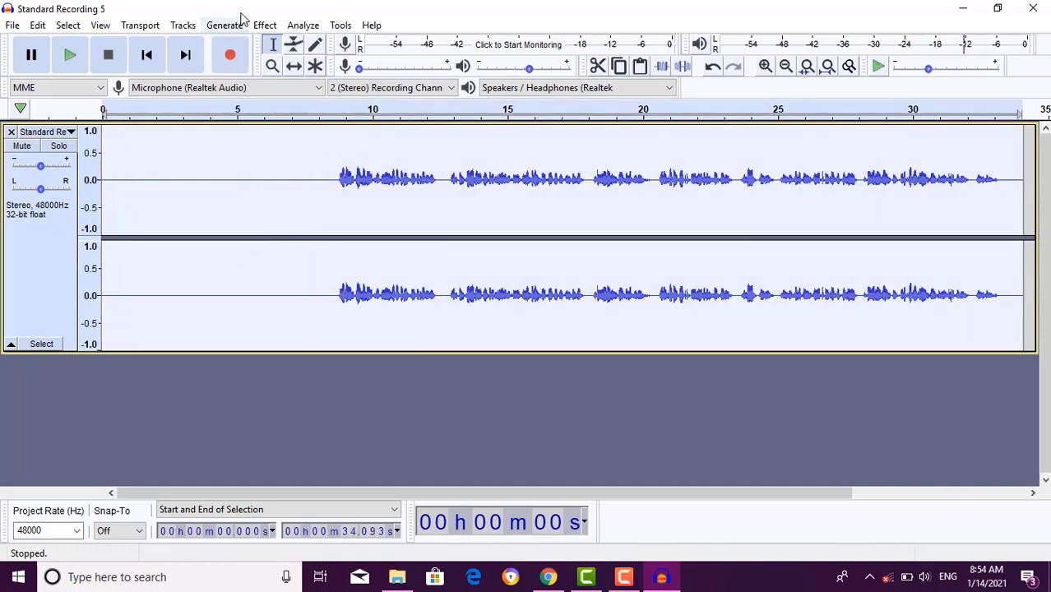
left_click(265, 26)
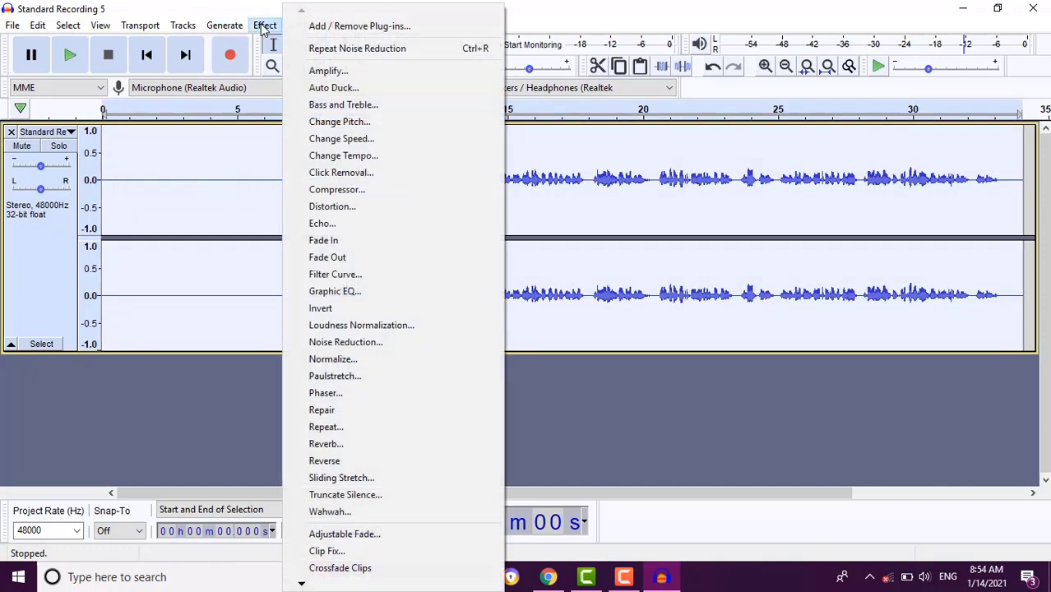
left_click(335, 51)
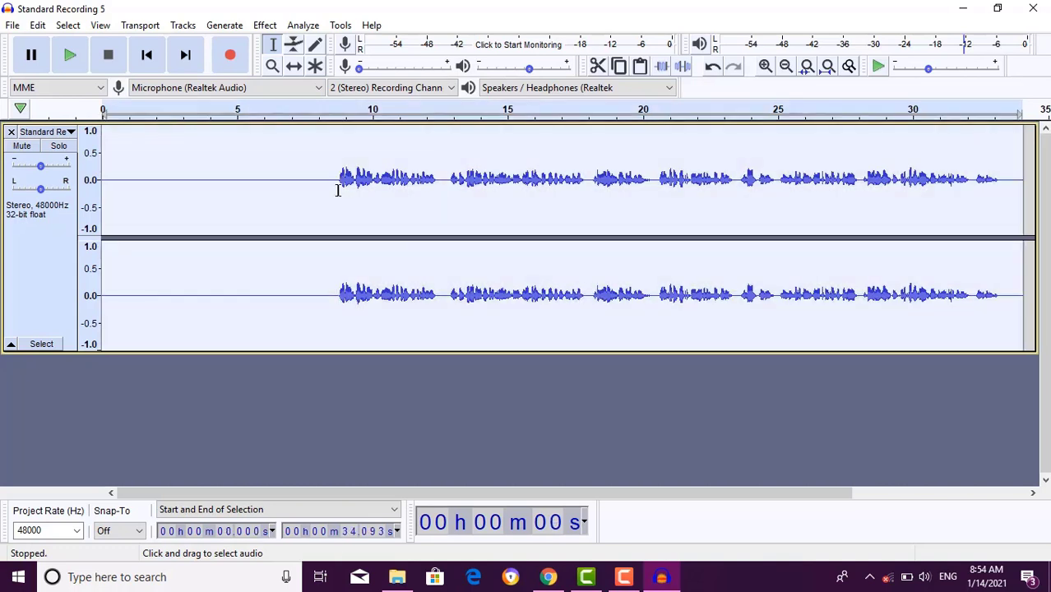
Step: Listen to the start of the speech from about 8.8 s, then stop playback
left_click(337, 190)
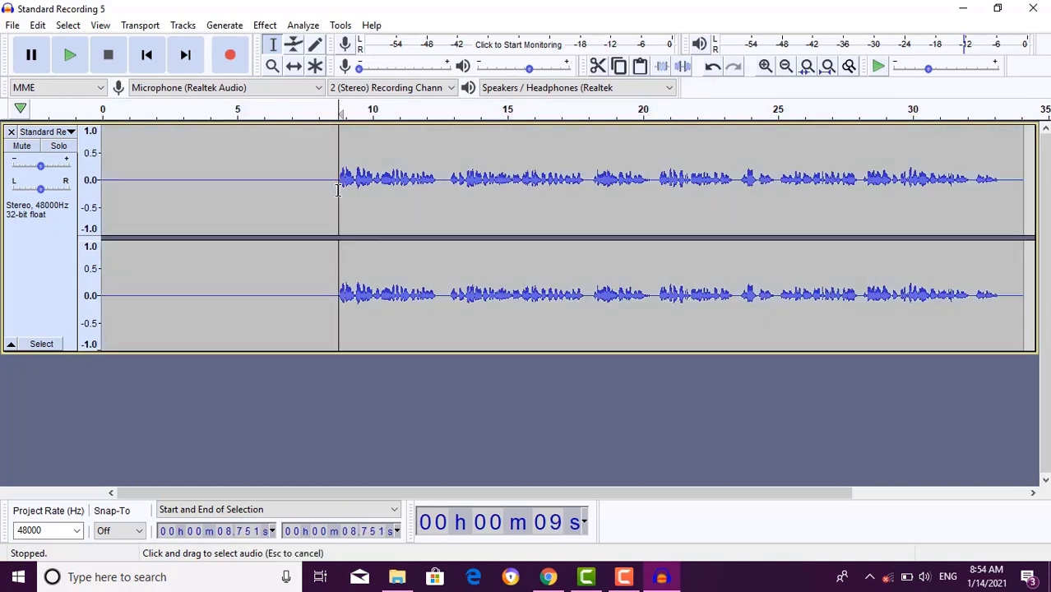
key("space")
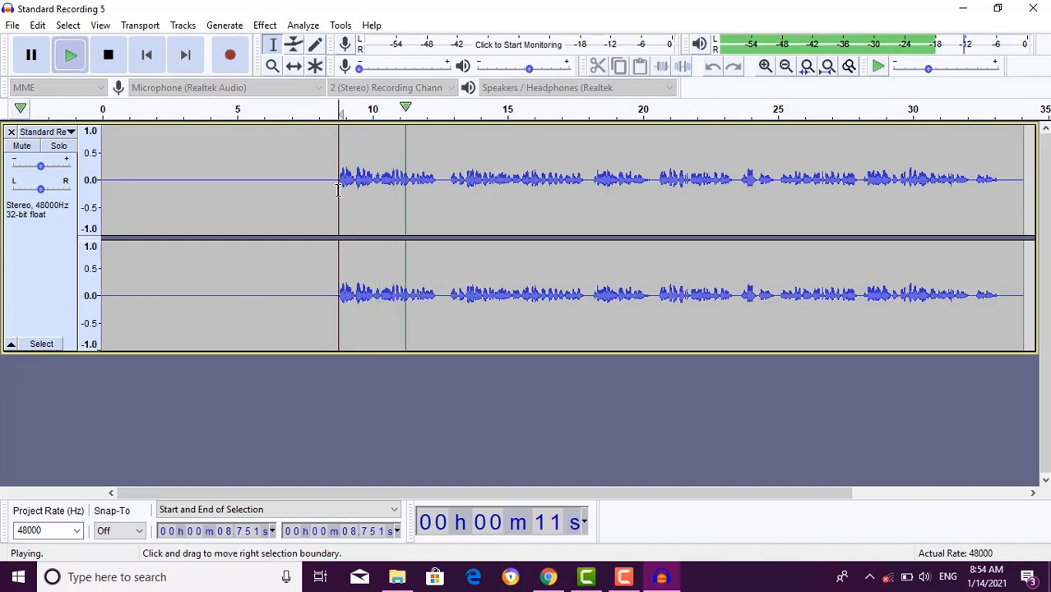
key("space")
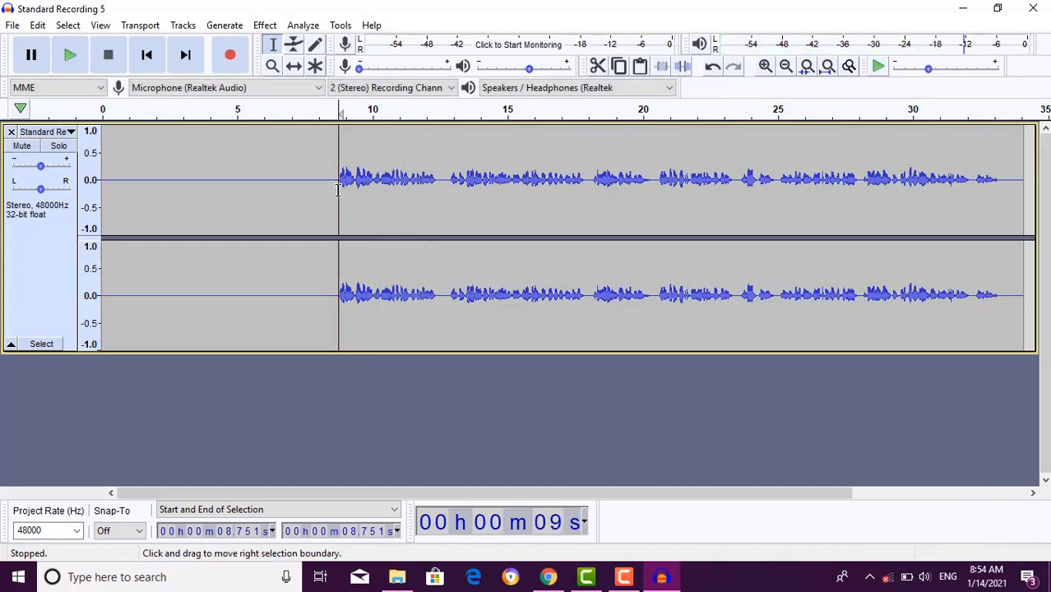
Step: Play the recording twice from about 2.6 s in the quiet opening to check for remaining background noise
key("ctrl+a")
left_click(173, 178)
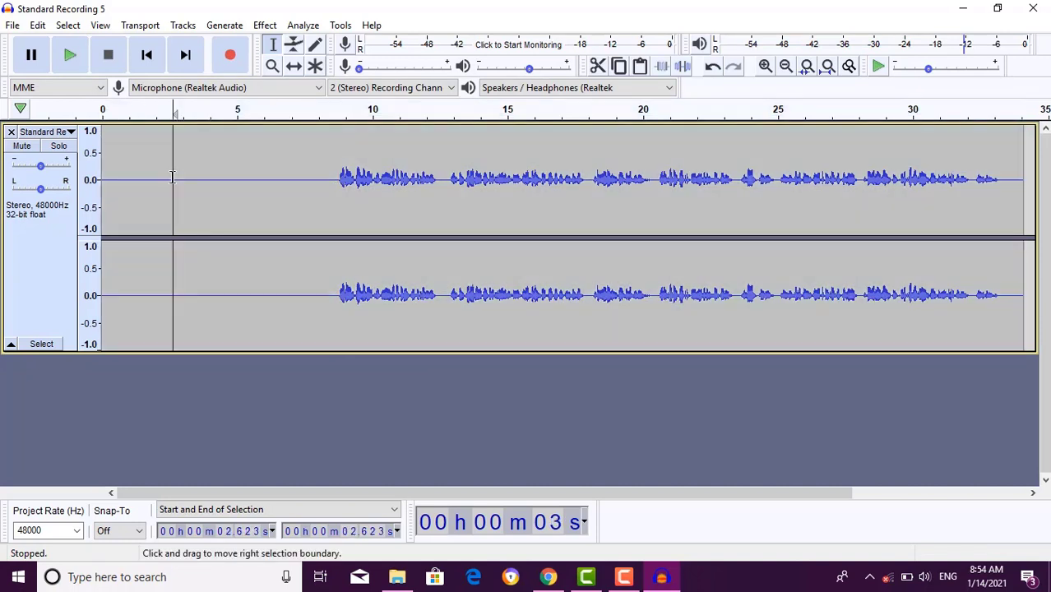
key("space")
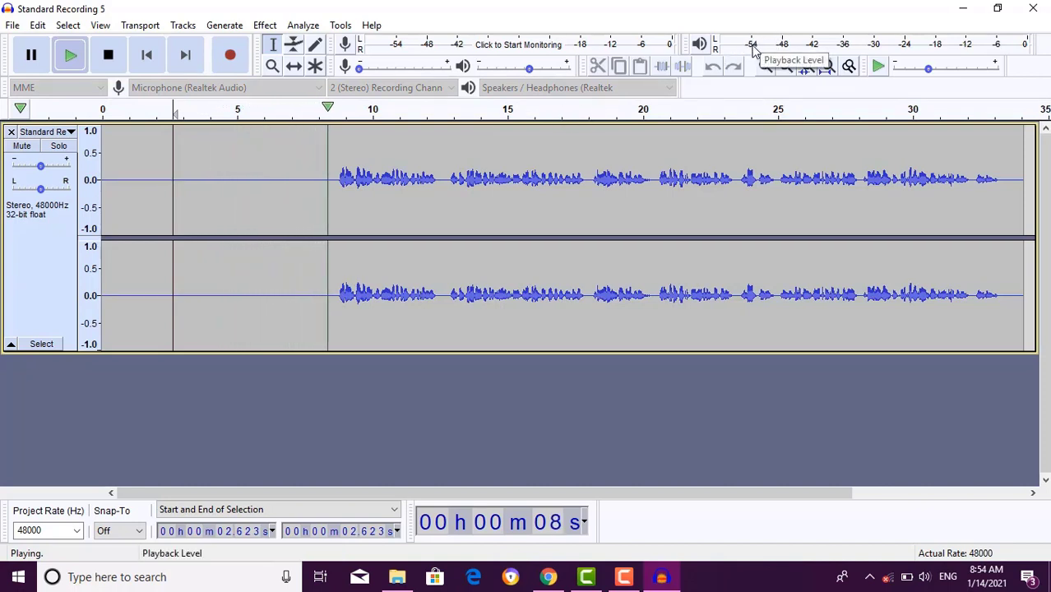
key("space")
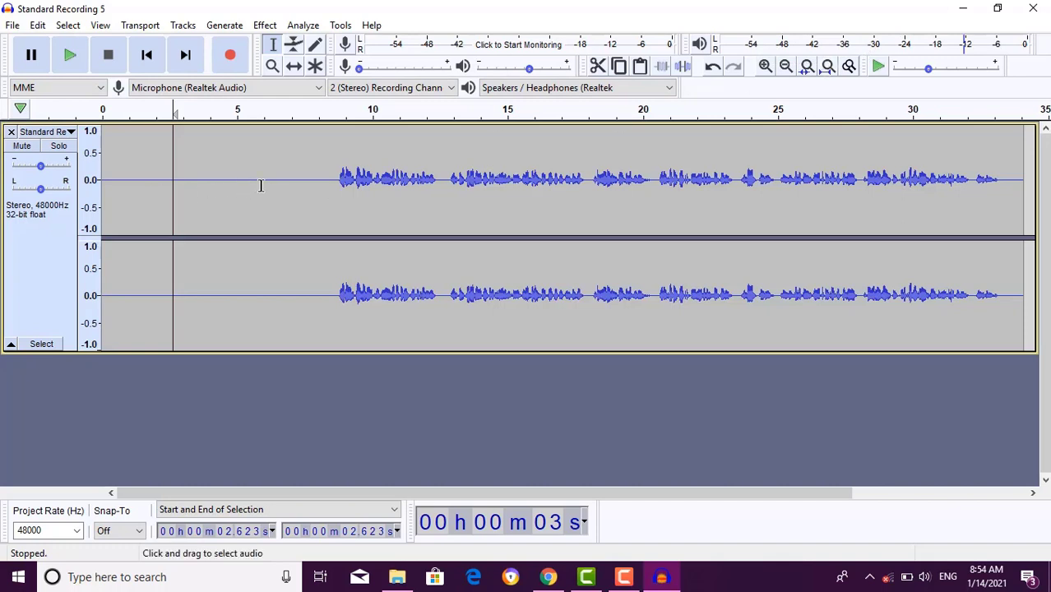
key("space")
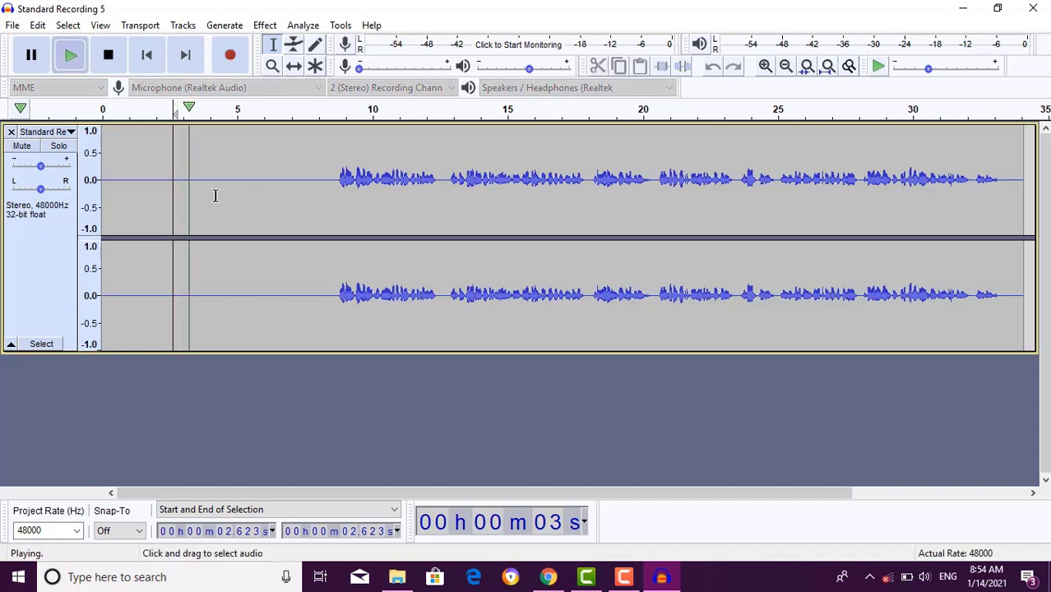
key("space")
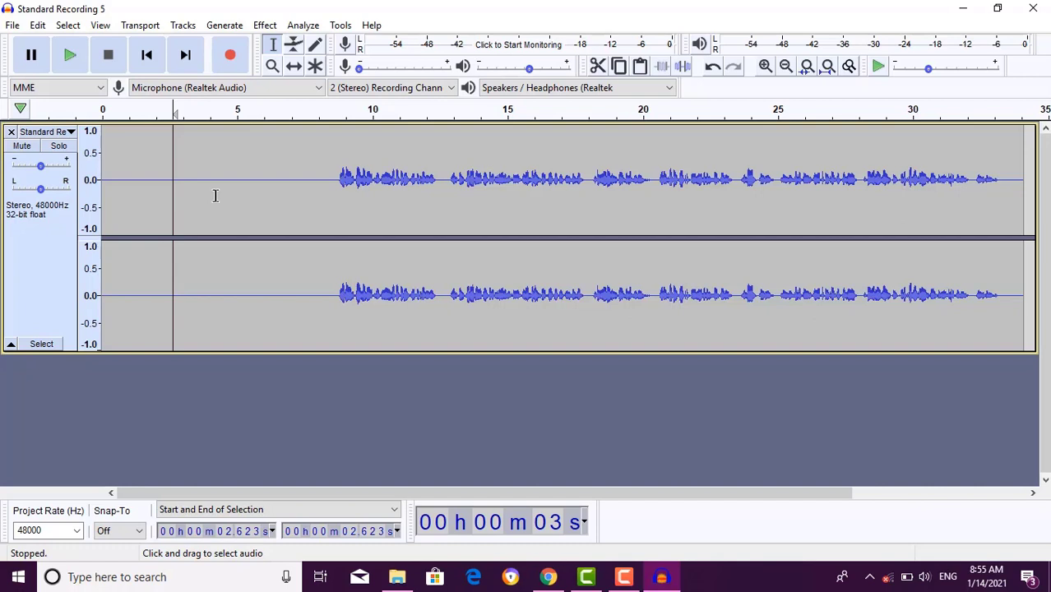
Step: Apply the Filter Curve EQ effect with the Bass Boost factory preset to the entire recording
key("ctrl+a")
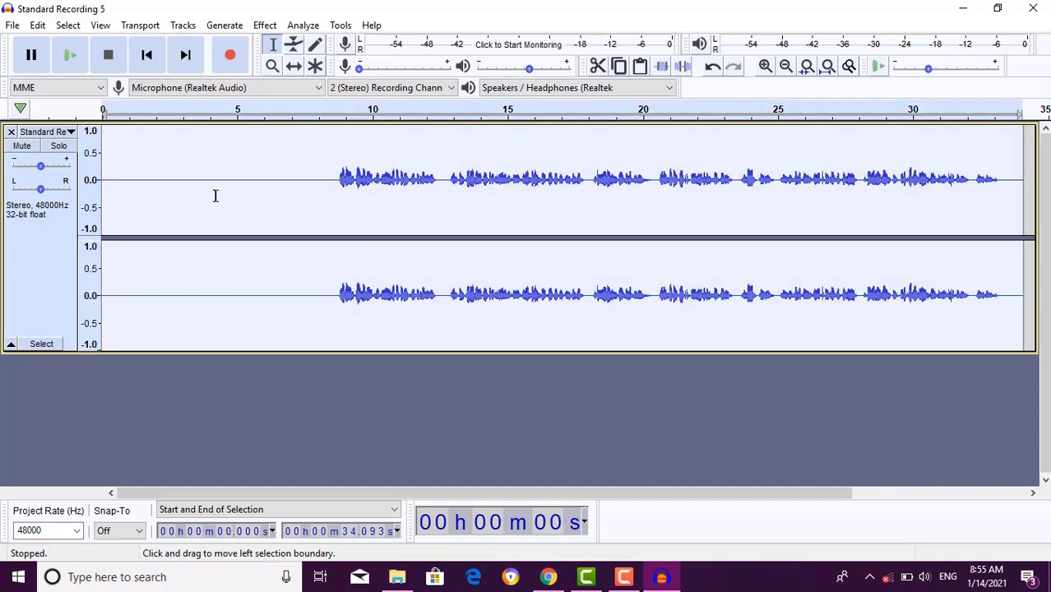
left_click_drag(215, 196, 206, 173)
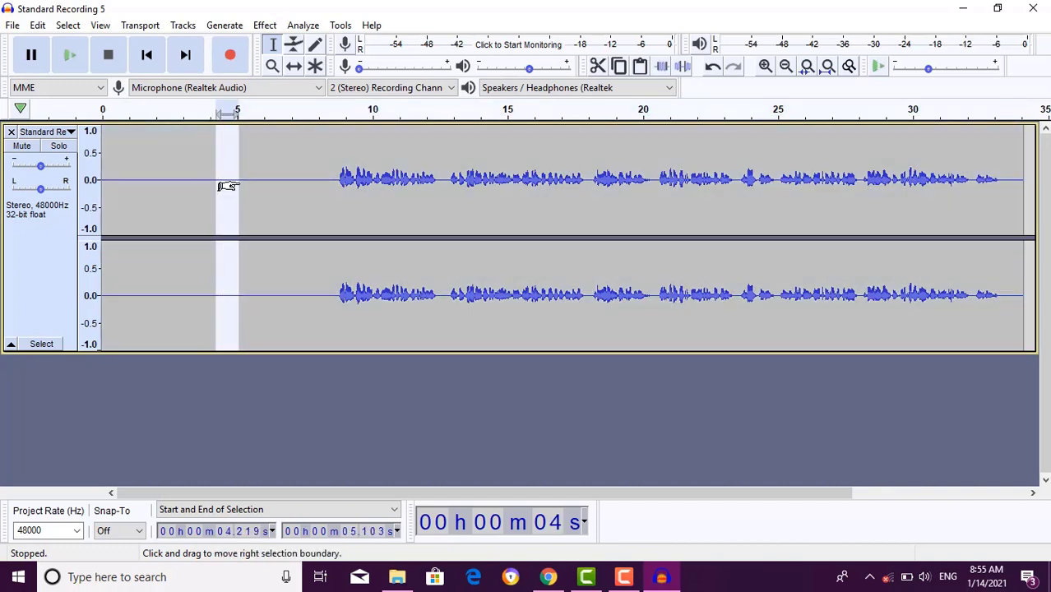
key("ctrl+a")
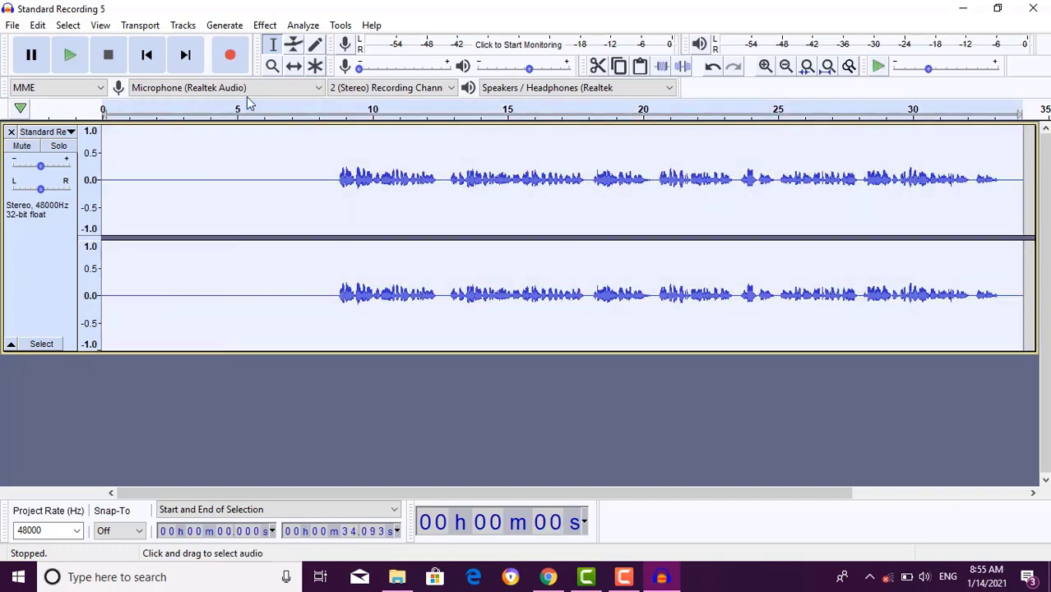
left_click(265, 25)
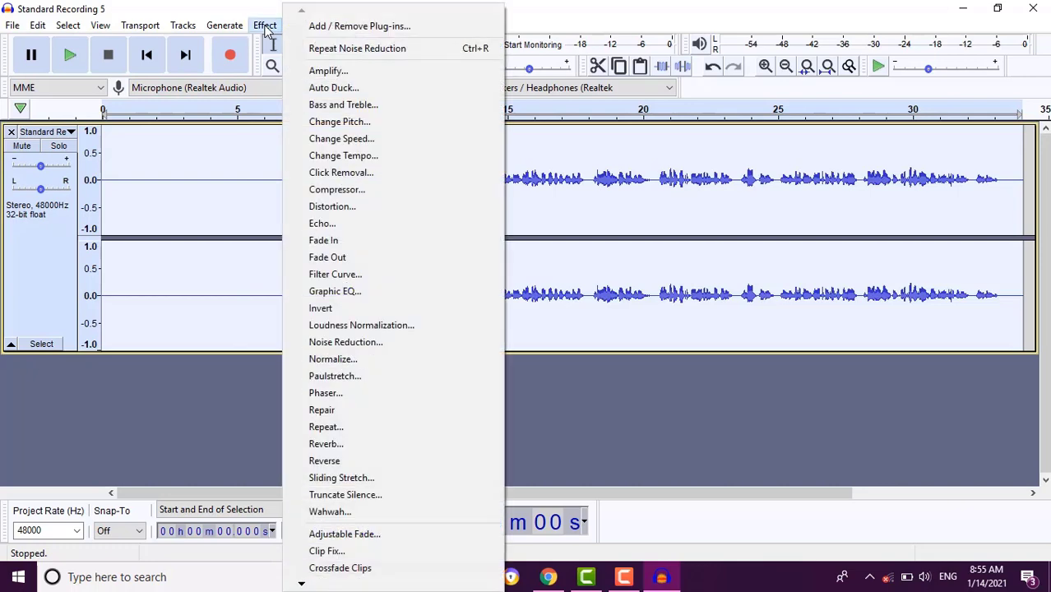
left_click(338, 275)
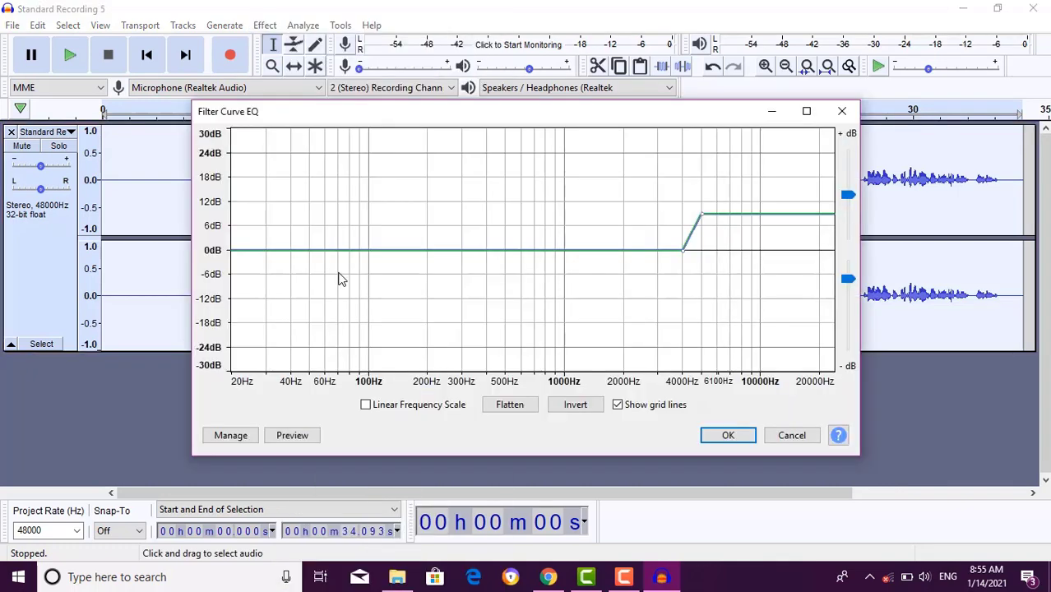
left_click(236, 436)
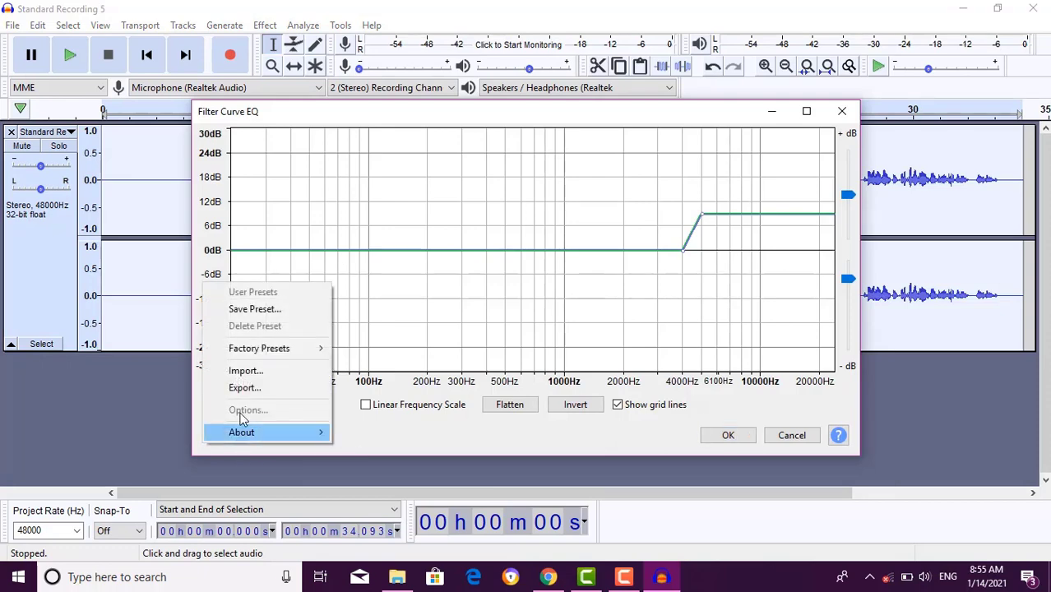
mouse_move(262, 351)
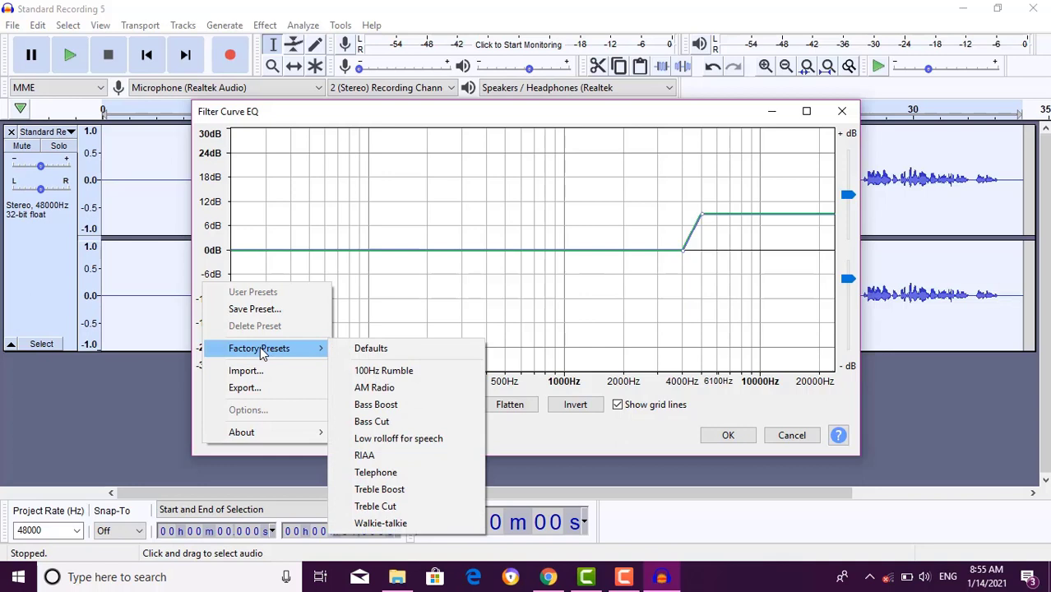
left_click(379, 410)
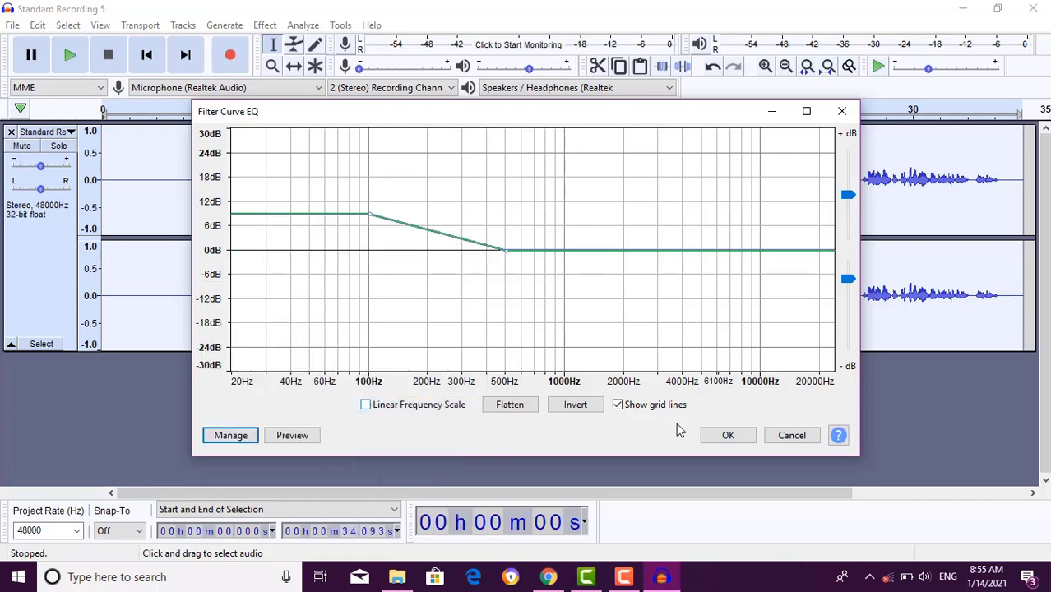
left_click(728, 436)
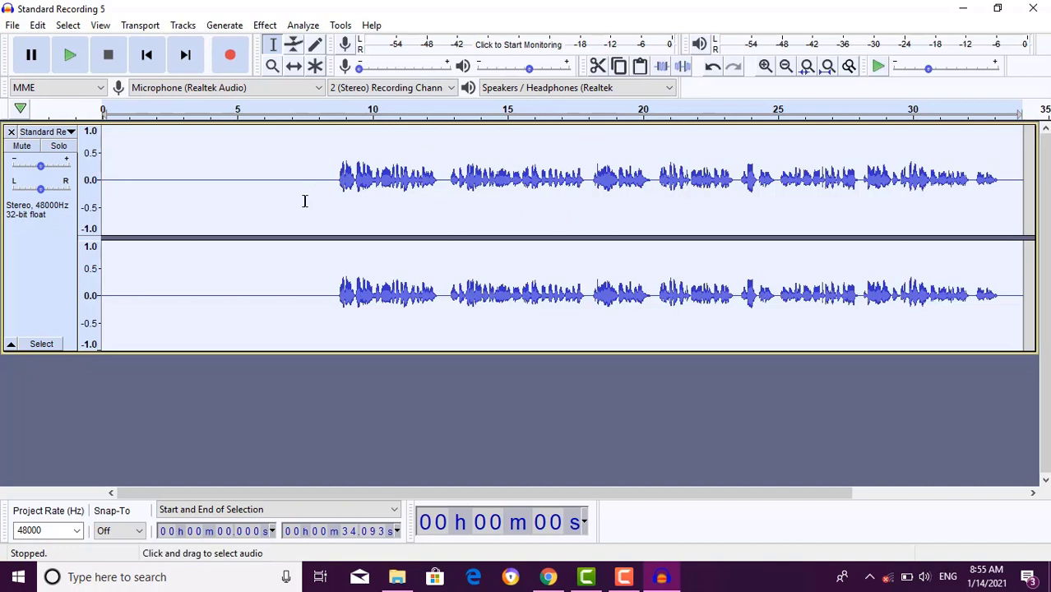
Step: Apply the Filter Curve EQ effect with the Treble Boost factory preset to the entire recording
key("ctrl+a")
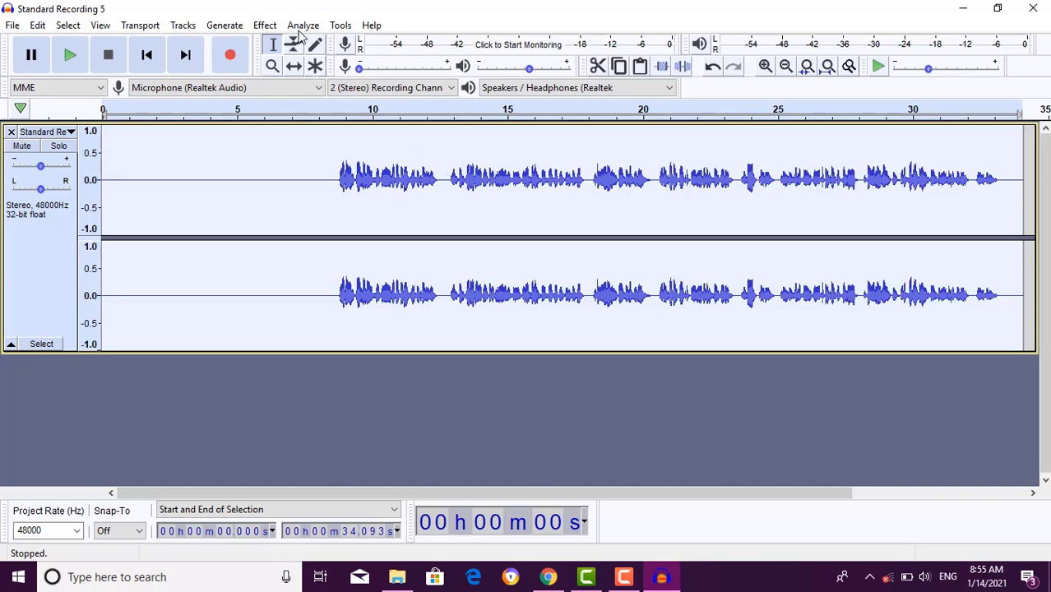
left_click(266, 26)
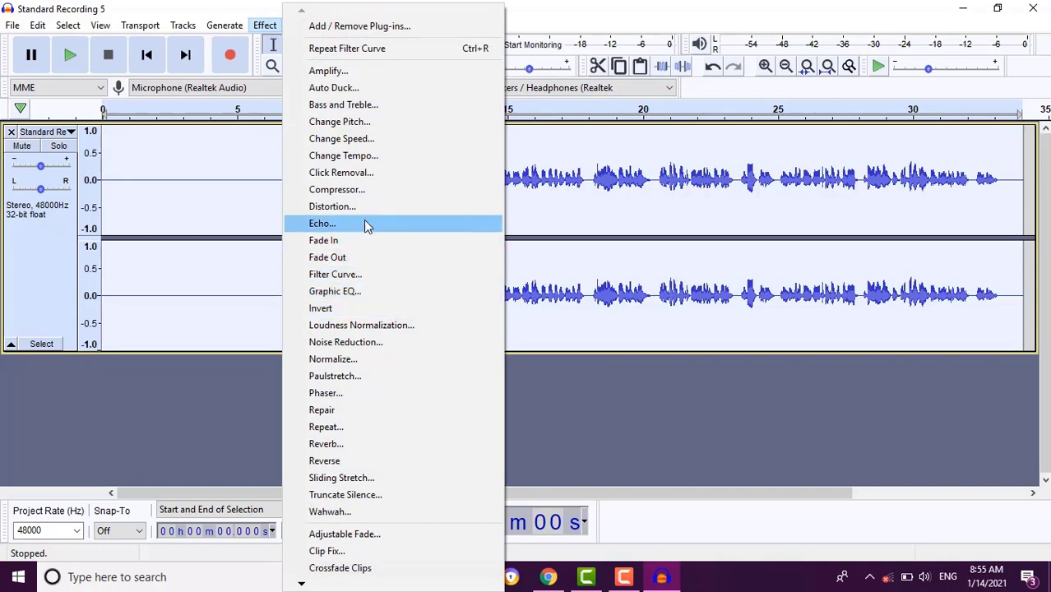
left_click(352, 276)
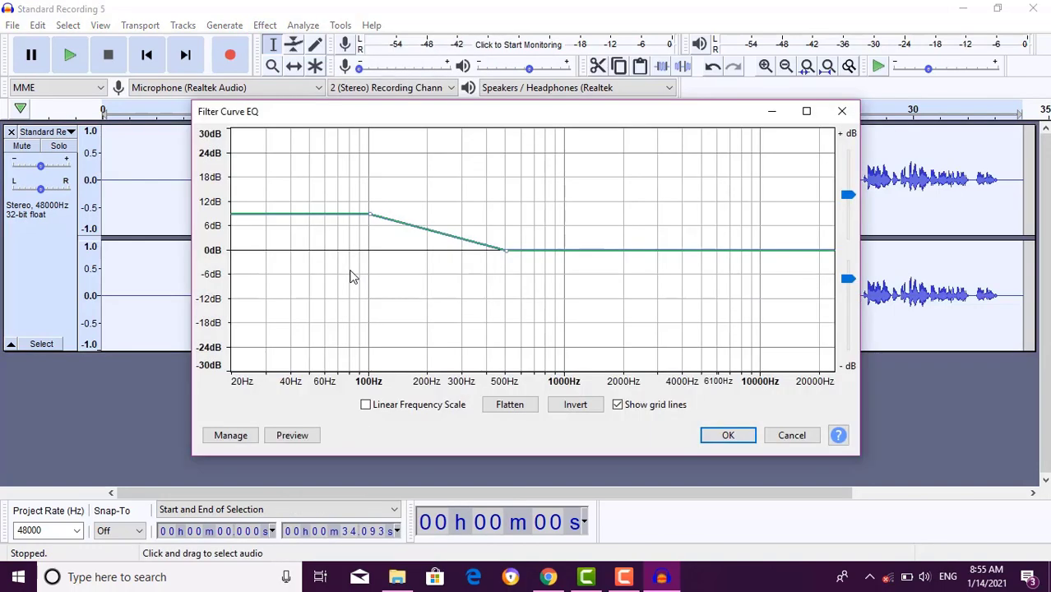
left_click(231, 436)
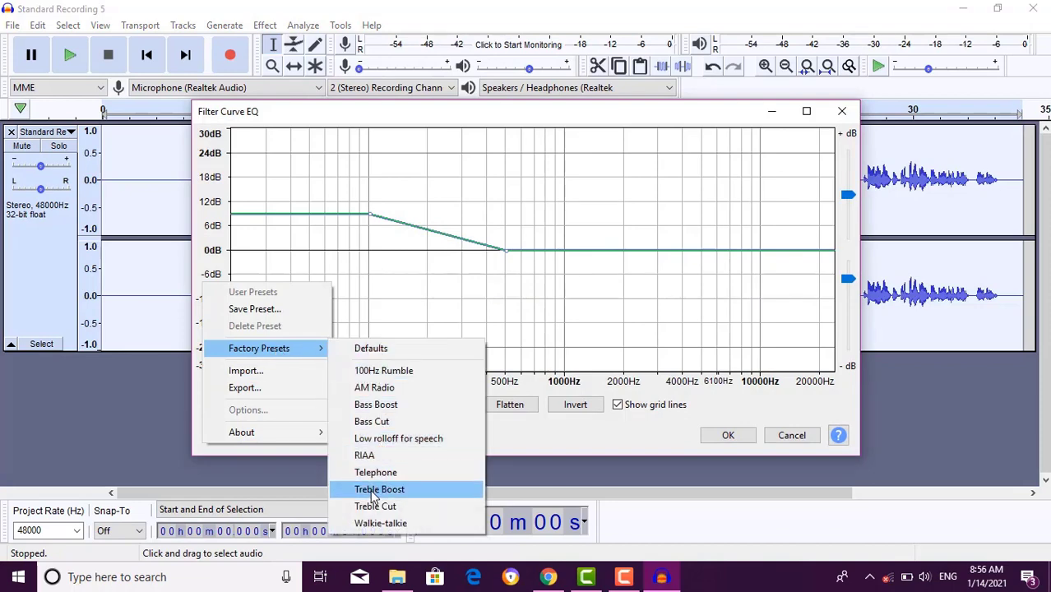
left_click(397, 490)
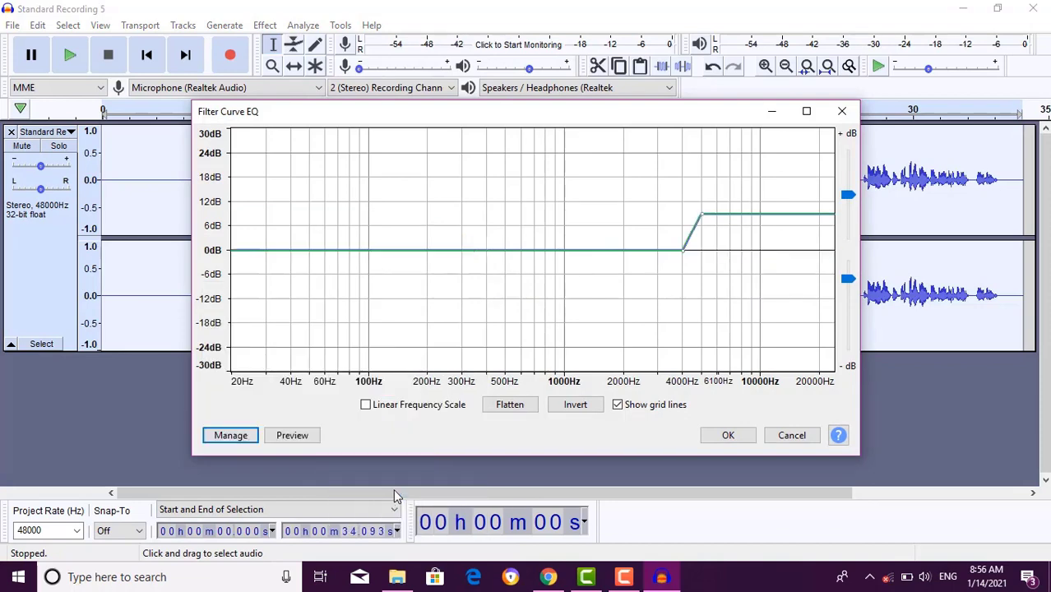
left_click(721, 439)
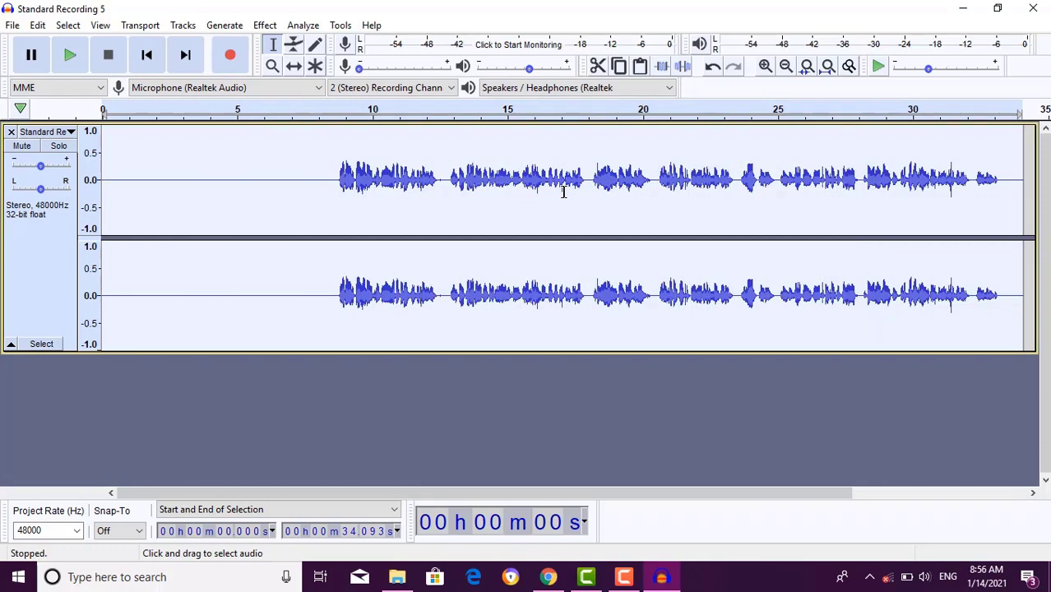
Step: Listen to the equalized speech from about 8.75 s, then stop playback
left_click(338, 170)
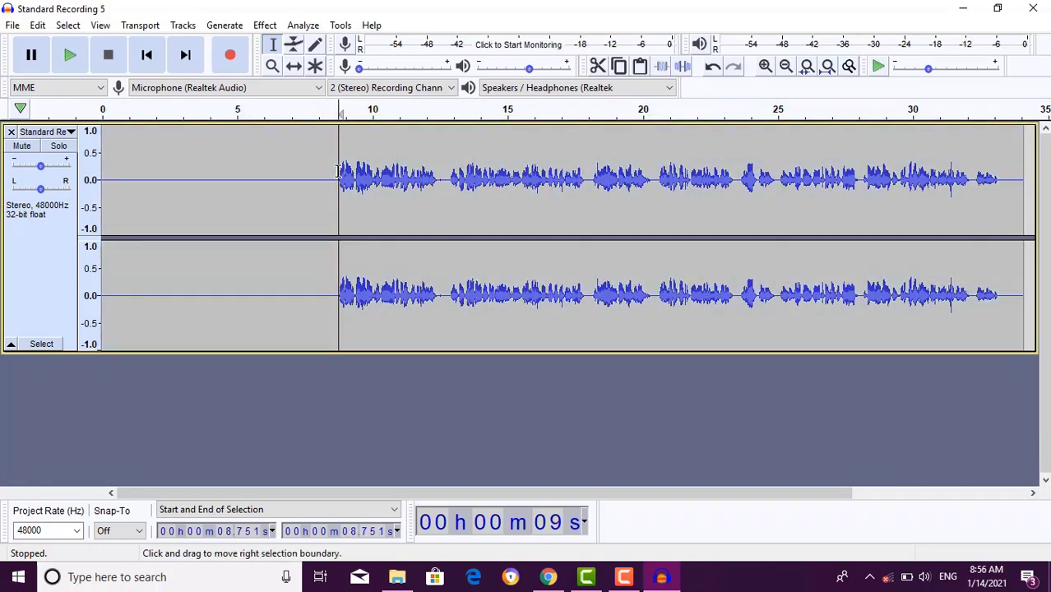
key("space")
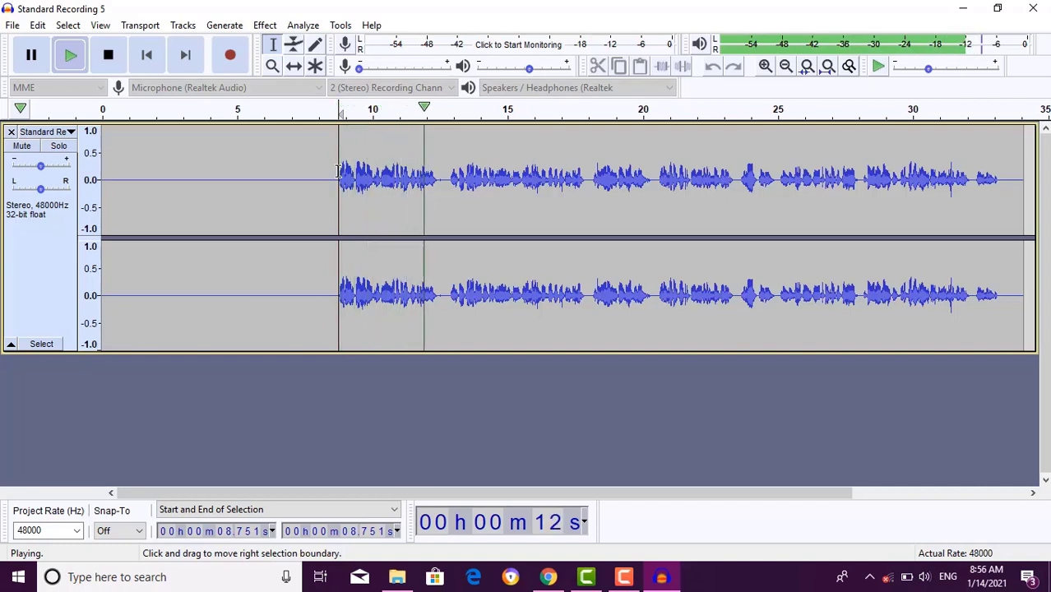
key("space")
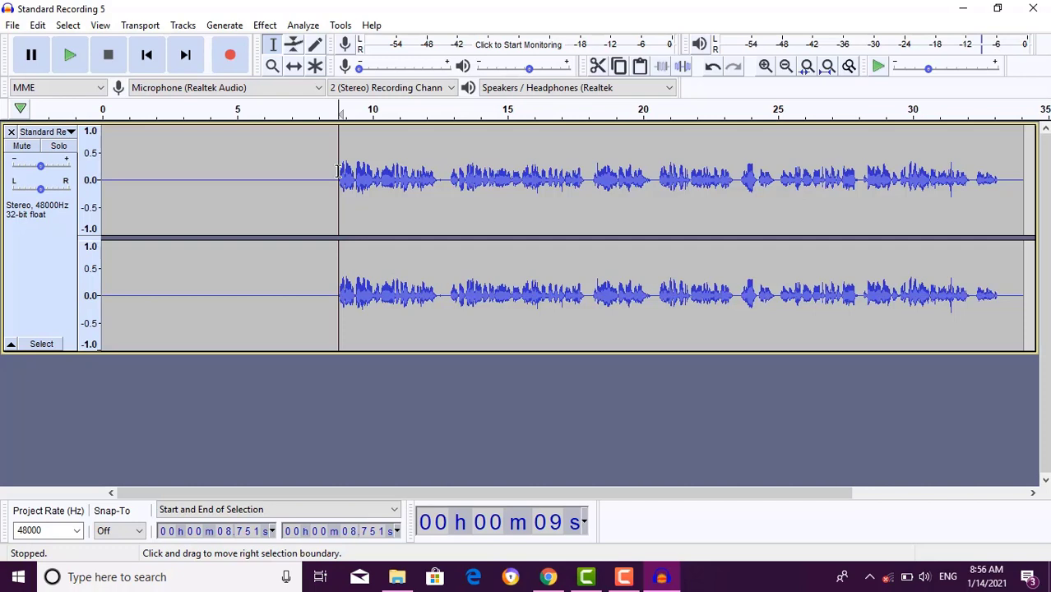
key("space")
Step: Compress the entire recording with a -17 dB threshold, -40 dB noise floor, 2:1 ratio and make-up gain for 0 dB
key("ctrl+a")
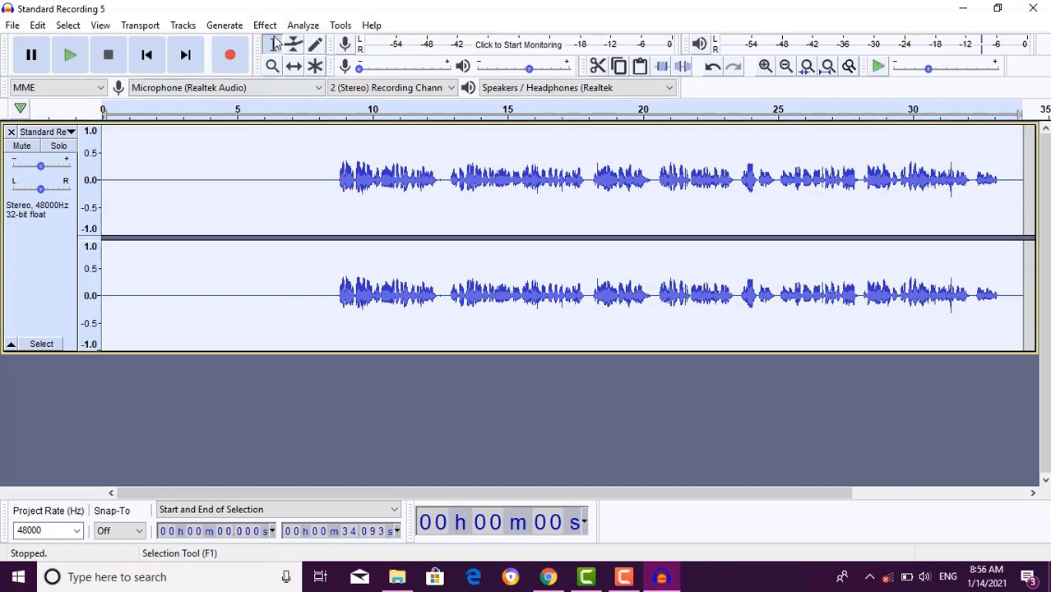
left_click(265, 29)
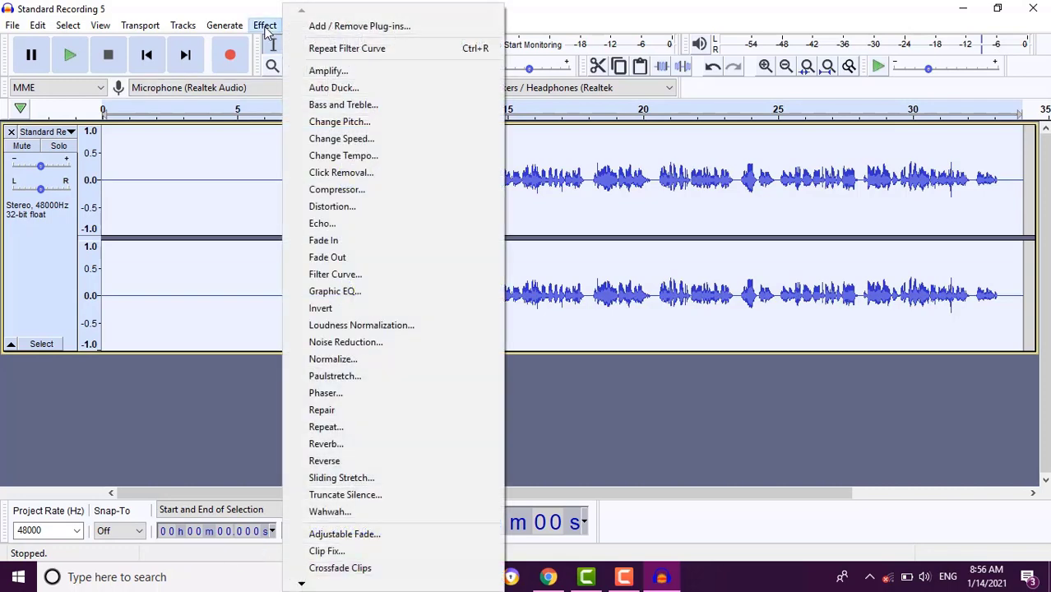
left_click(362, 195)
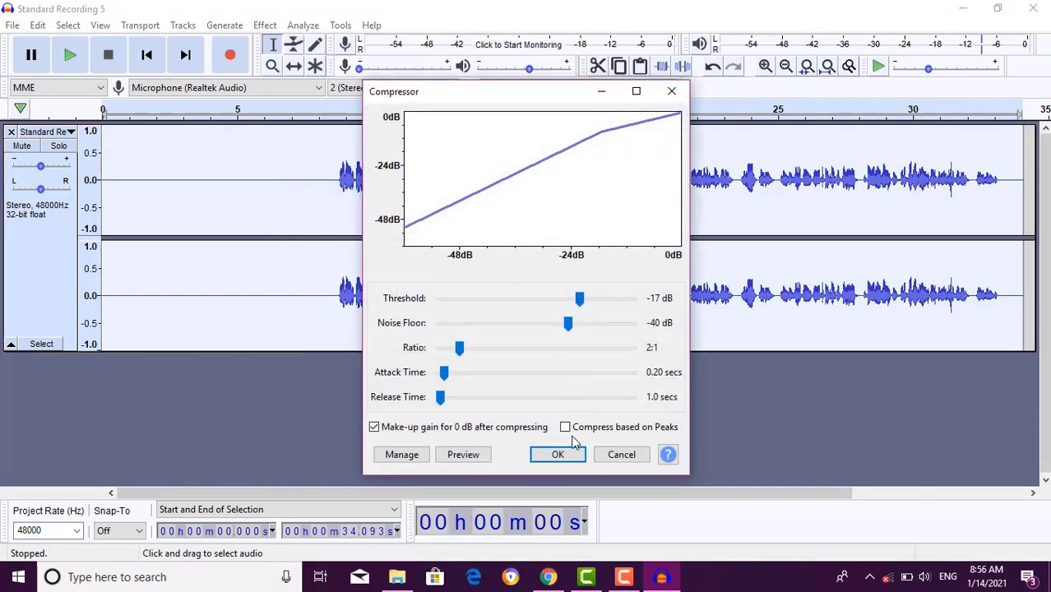
left_click(558, 457)
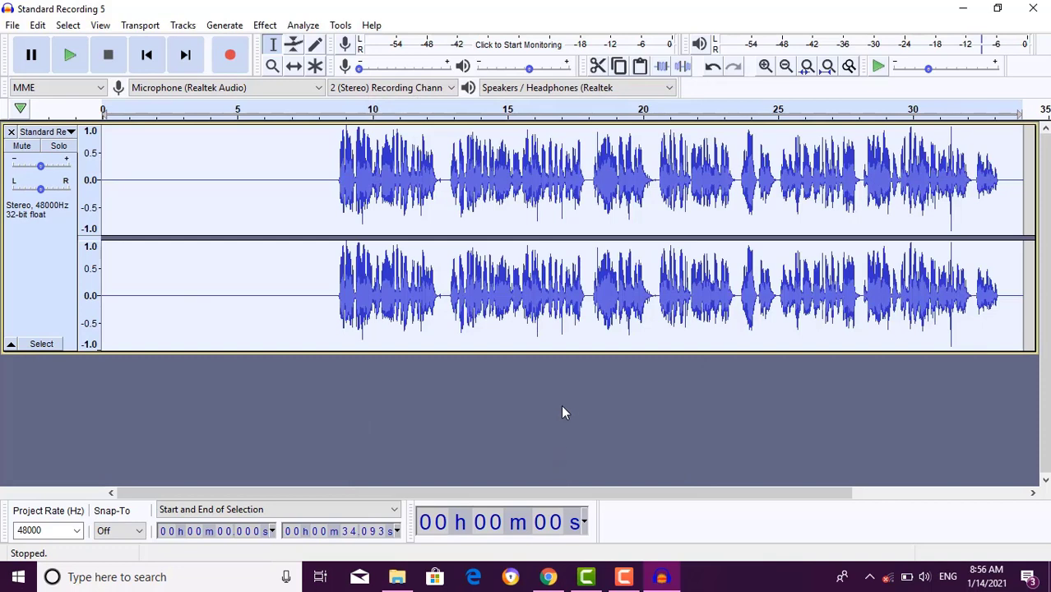
Step: Listen to the compressed speech from about 8.5 s, then stop playback
left_click(330, 175)
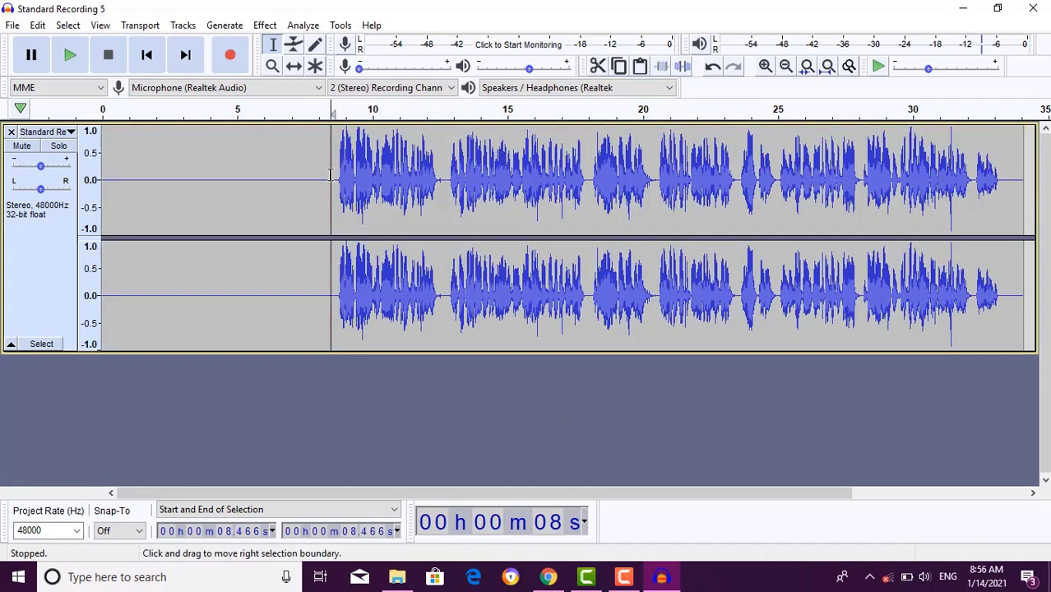
key("space")
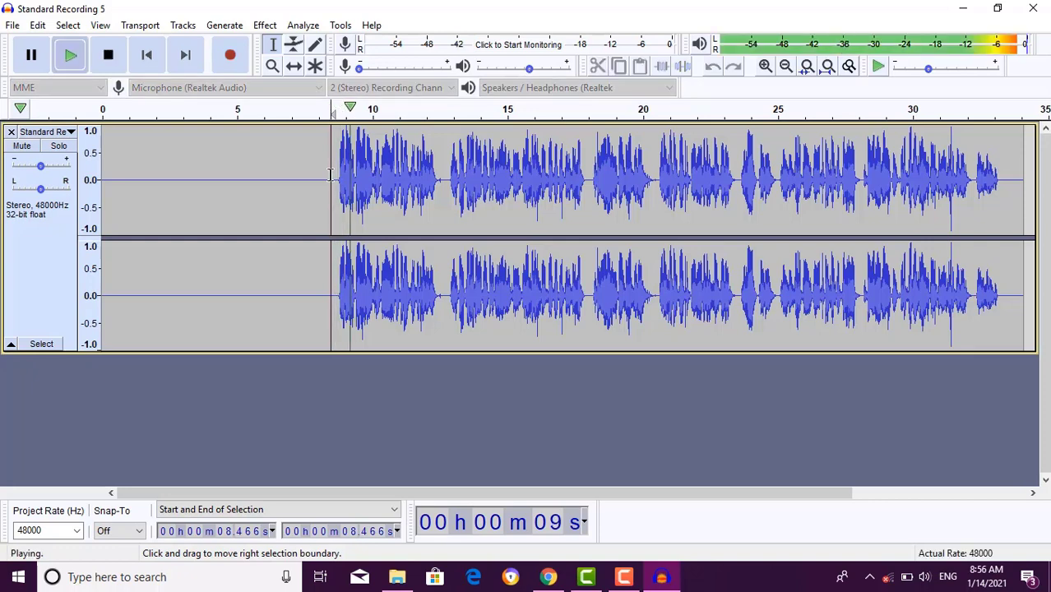
key("space")
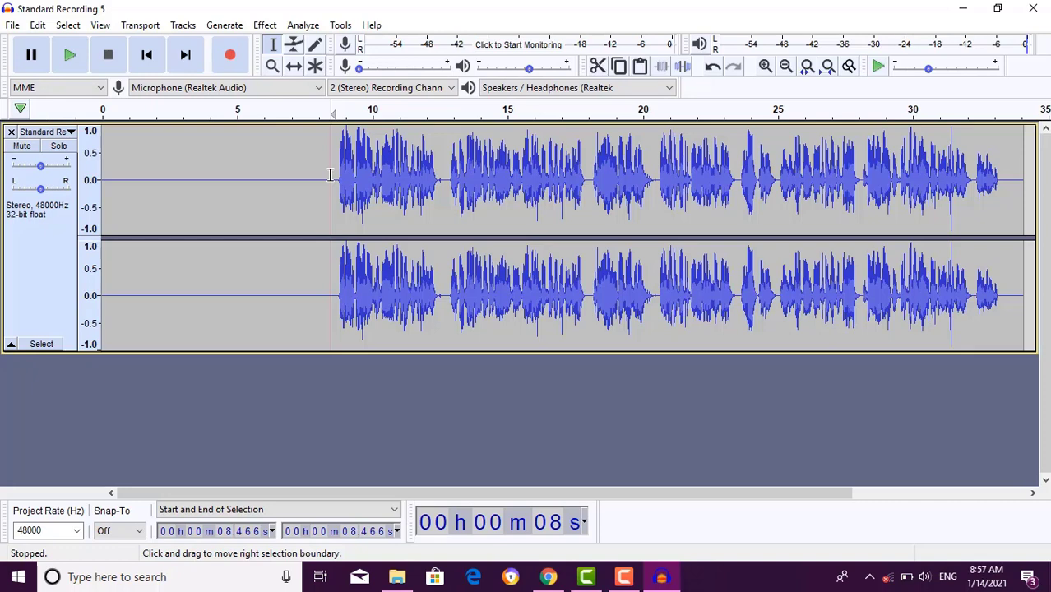
Step: Normalize the entire recording to a peak amplitude of -1.0 dB with DC offset removal
key("ctrl")
key("ctrl+a")
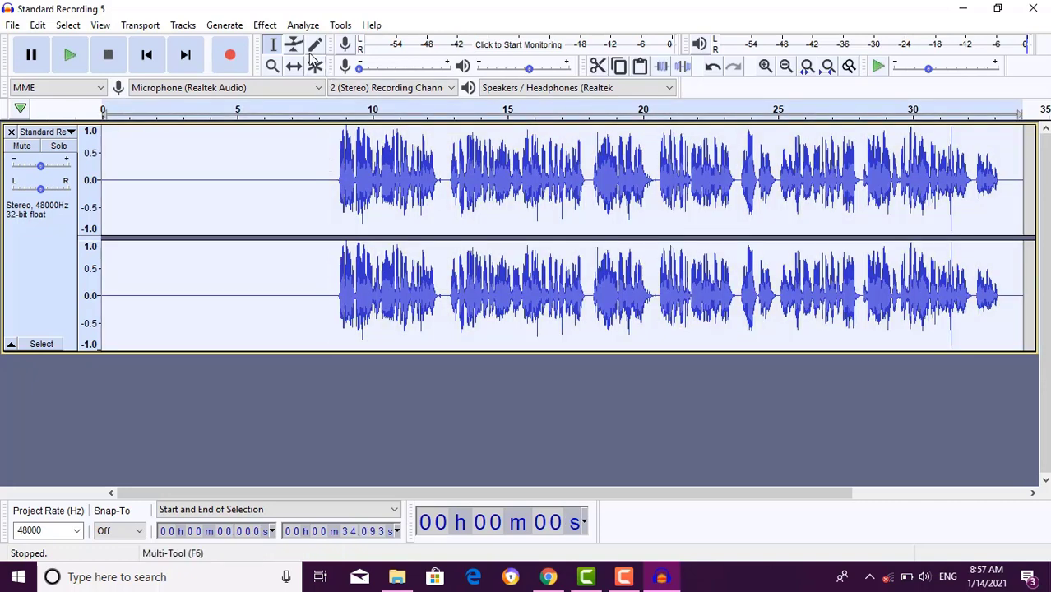
left_click(264, 25)
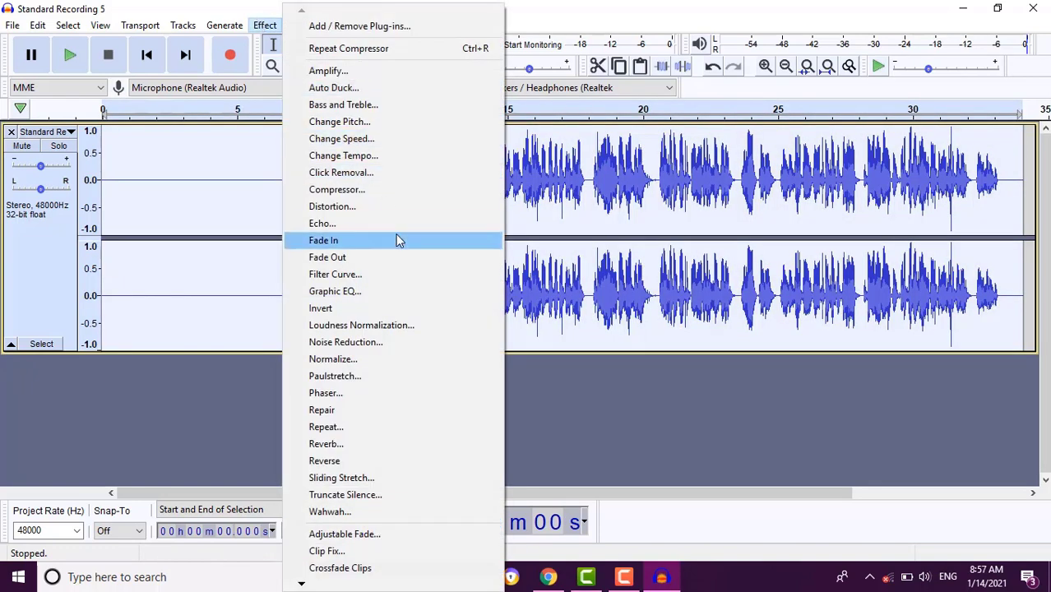
left_click(330, 362)
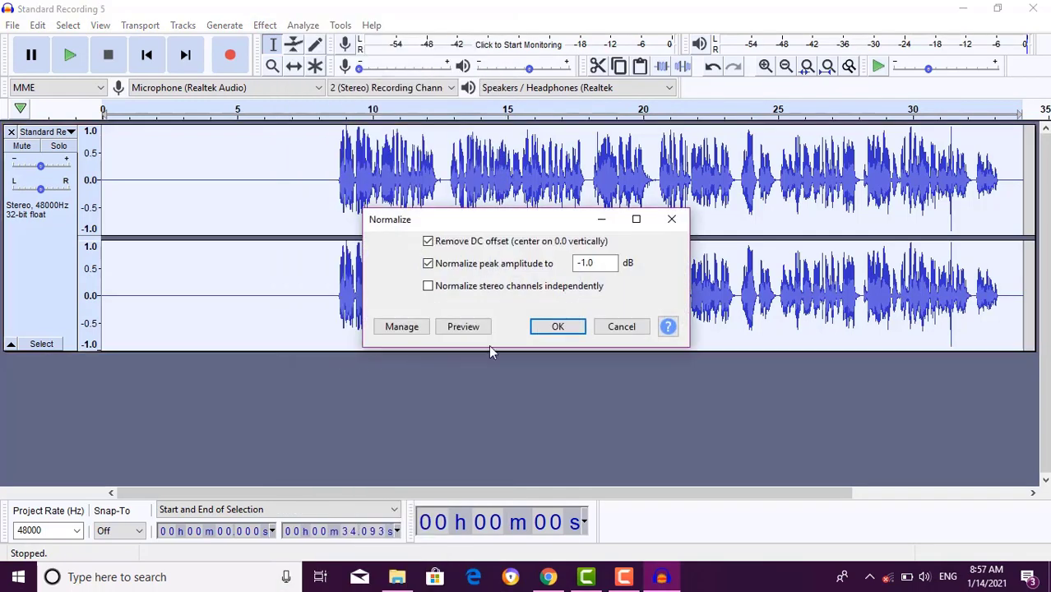
left_click(548, 328)
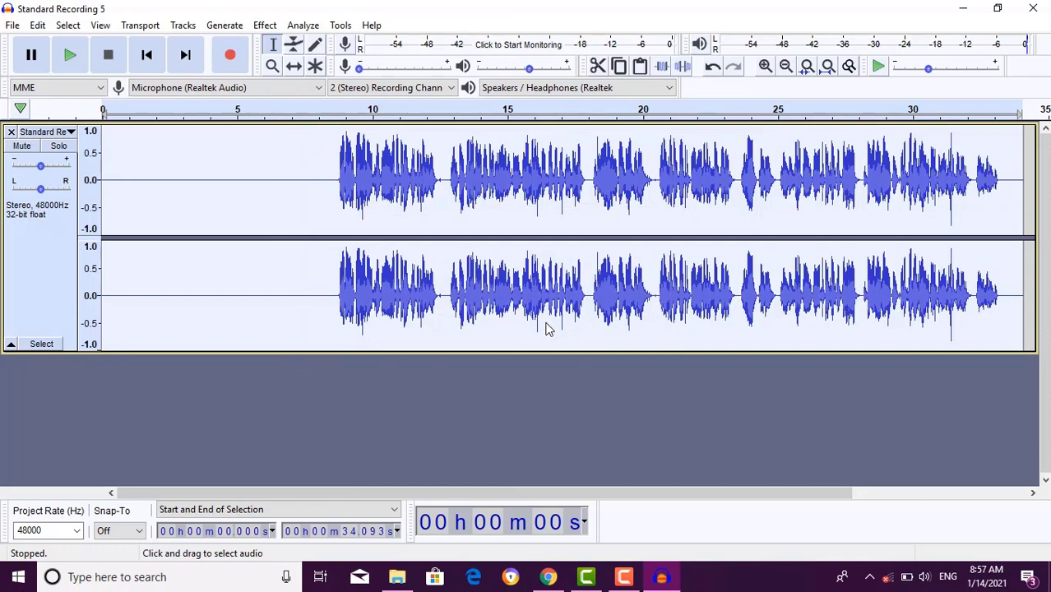
Step: Listen to the normalized speech from about 8.8 s, then stop playback
left_click(338, 185)
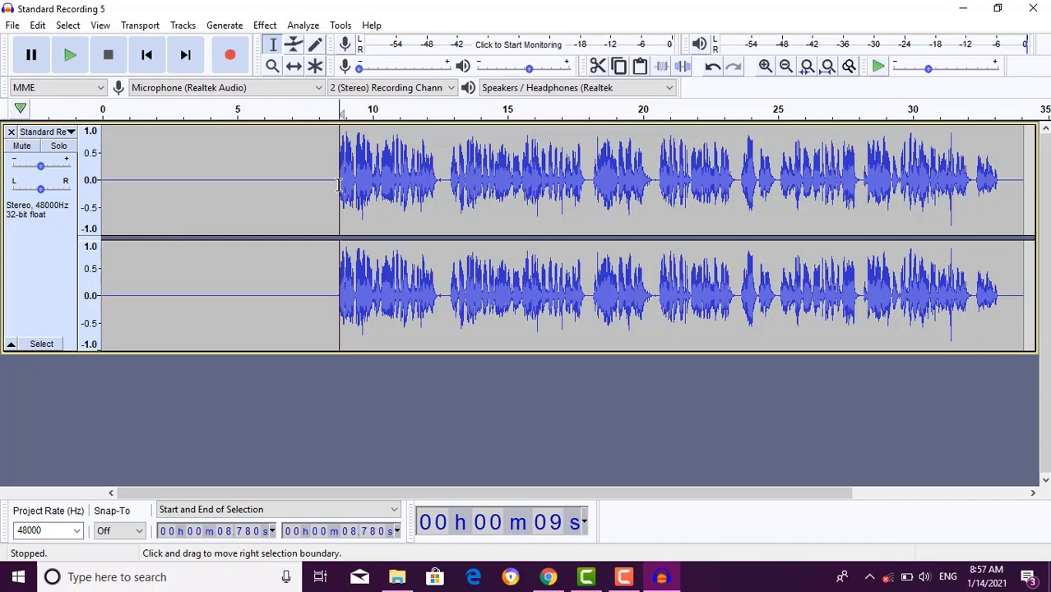
key("space")
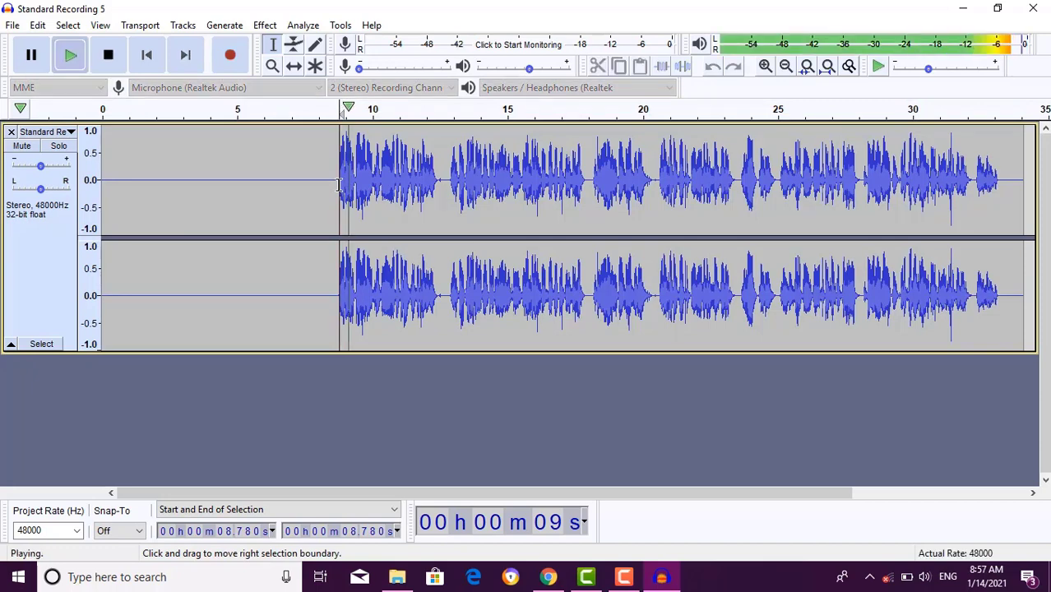
key("space")
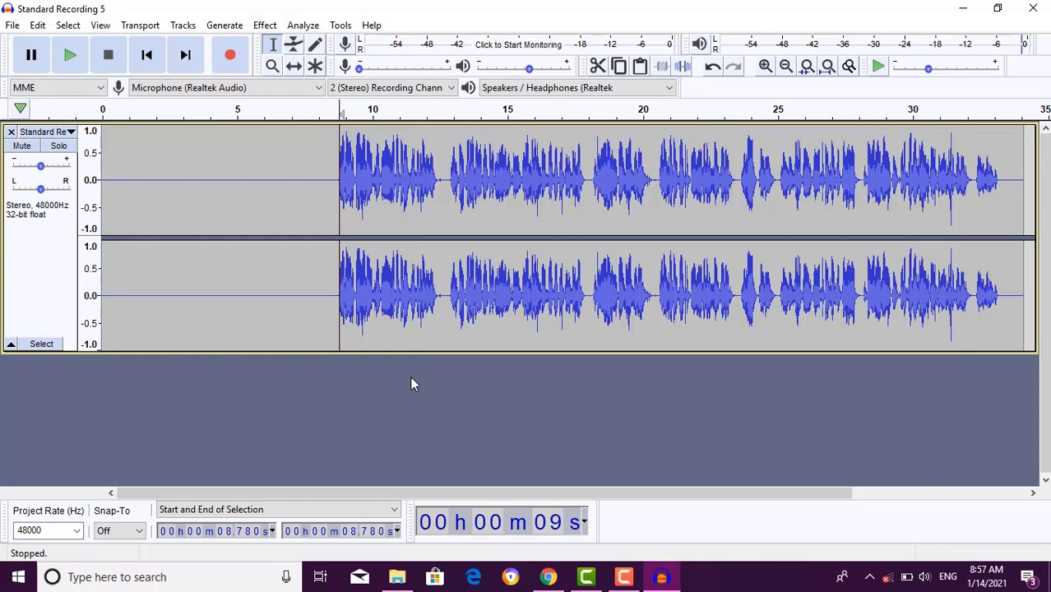
Step: Save the project to the Desktop as an Audacity project named Standard Recording dddddd
left_click(11, 26)
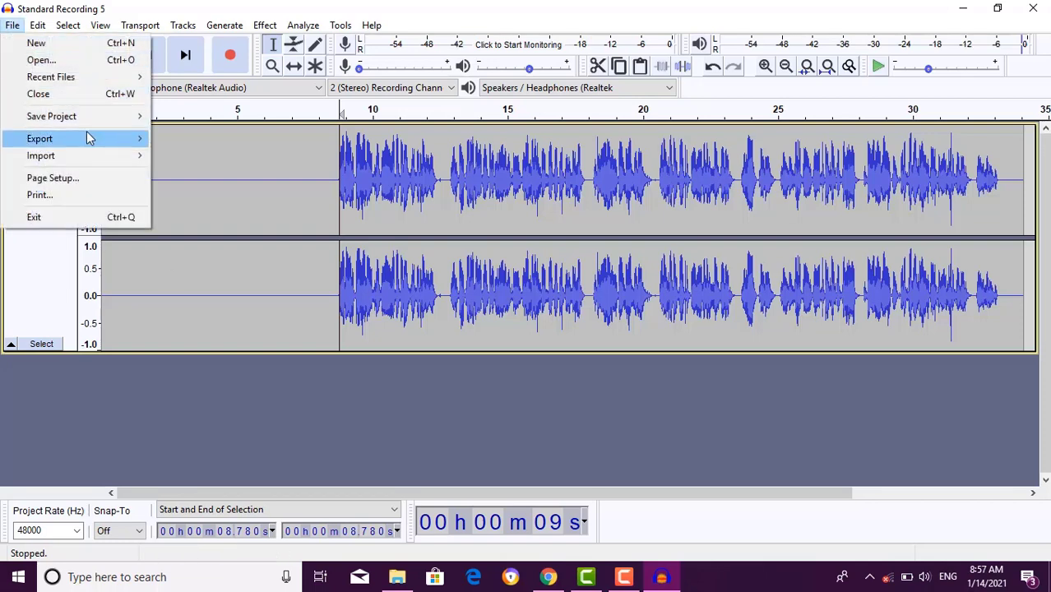
mouse_move(97, 122)
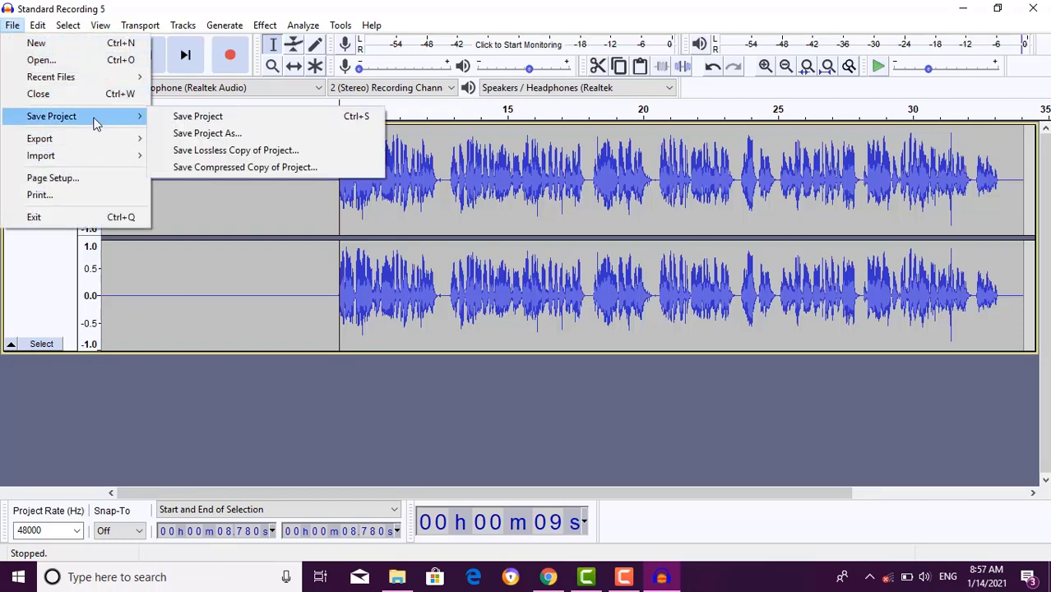
left_click(207, 133)
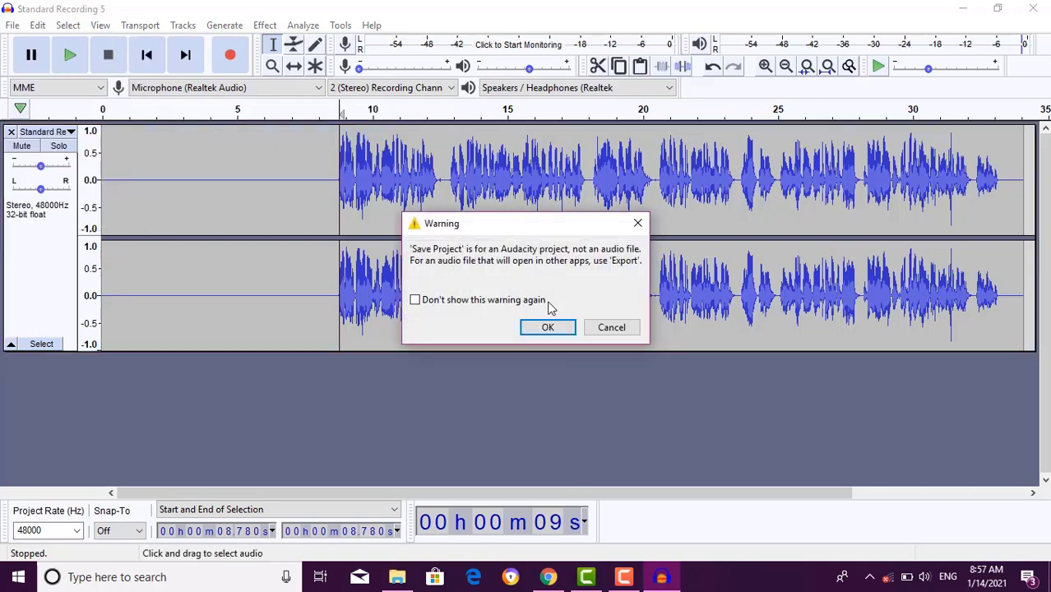
left_click(548, 328)
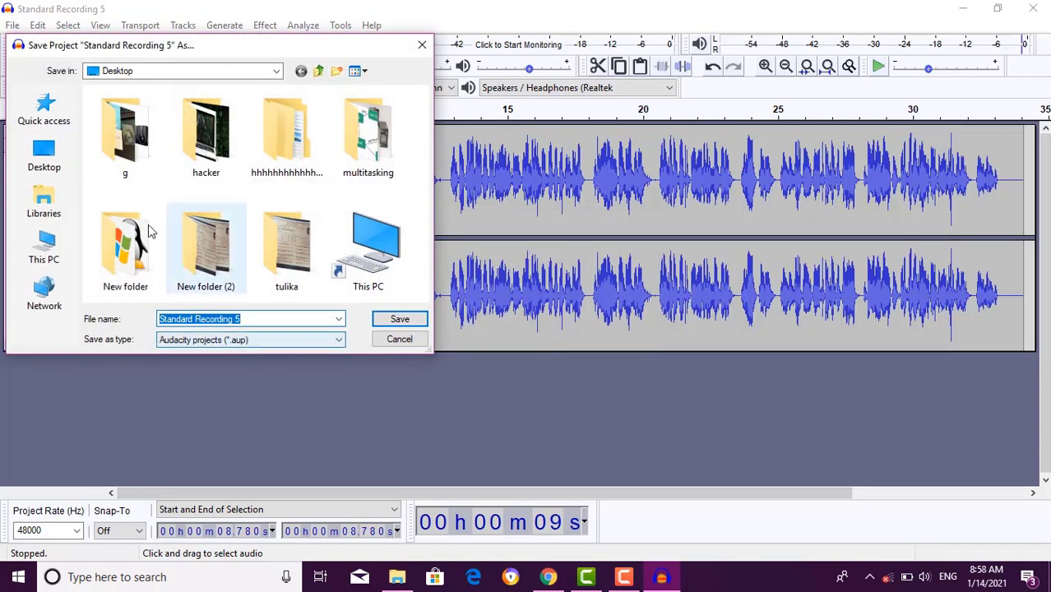
left_click(46, 161)
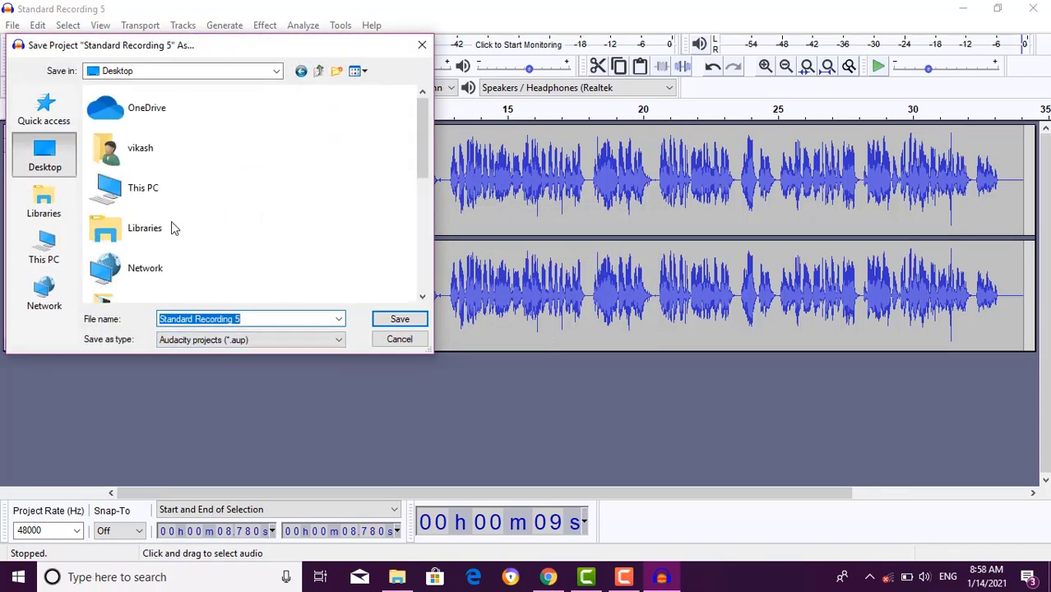
left_click(280, 340)
left_click(279, 340)
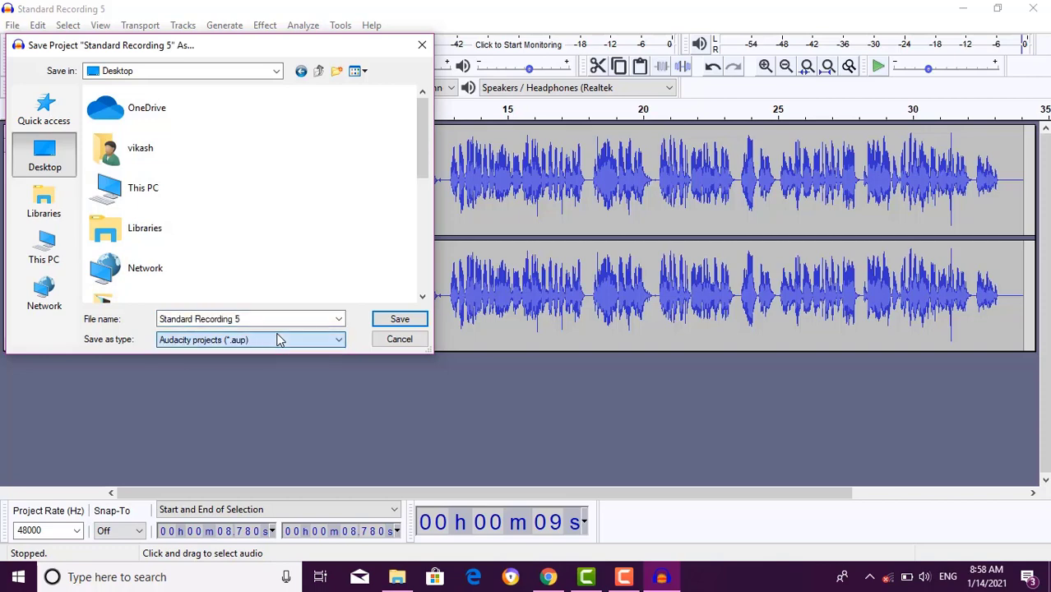
double_click(269, 317)
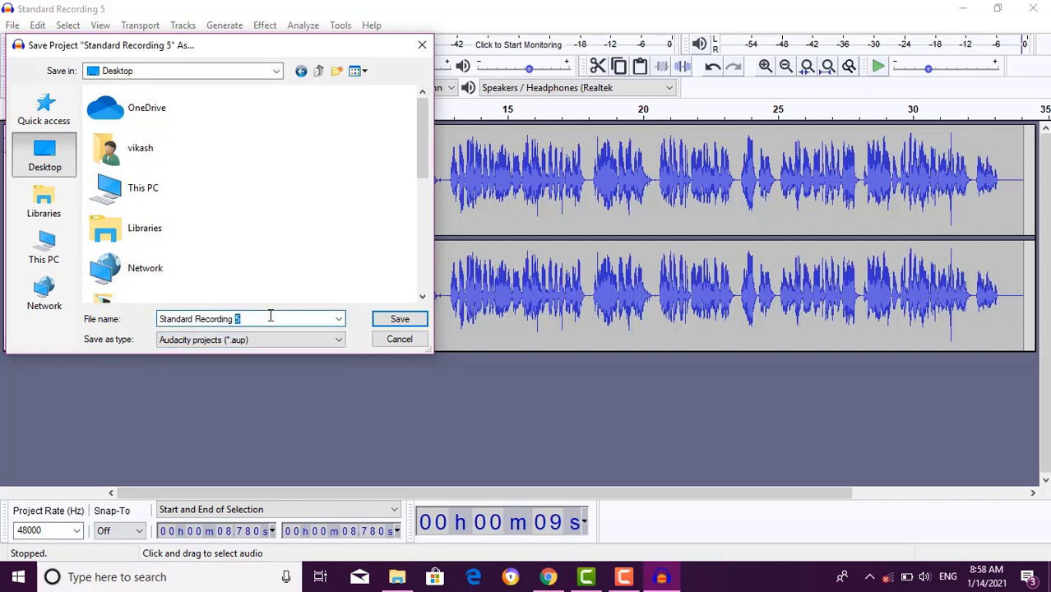
type("dddddd")
left_click(397, 319)
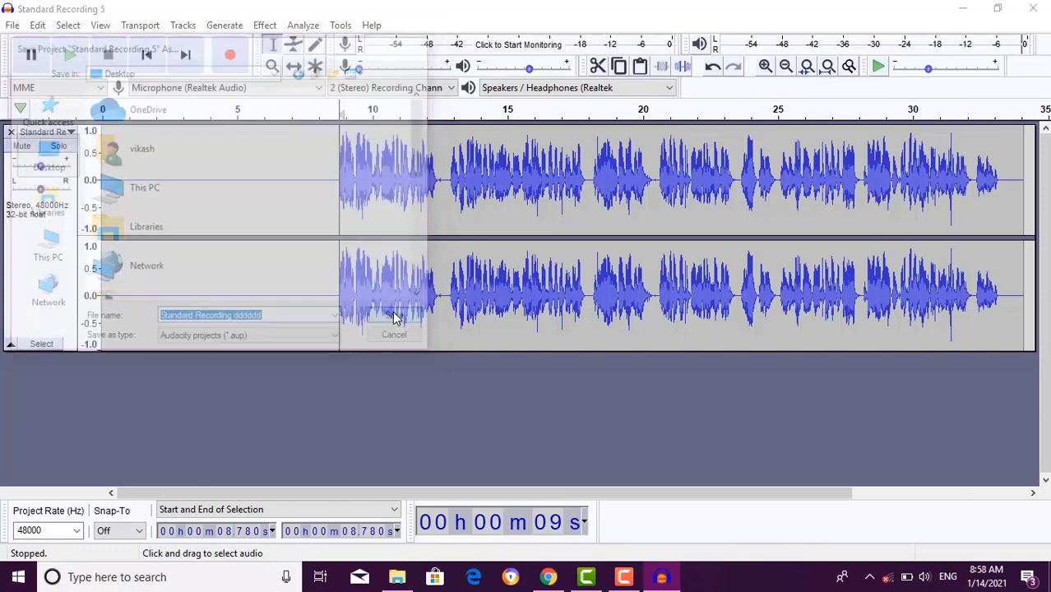
Step: Close the project window, reopen the Standard Recording dddddd project from the desktop and dismiss the welcome dialog
left_click(1033, 8)
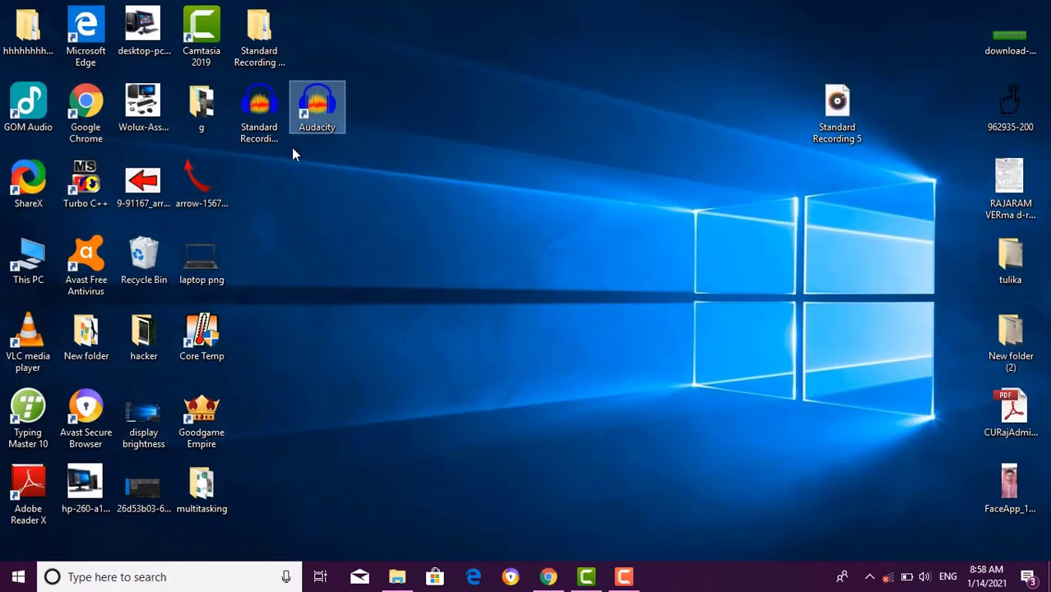
left_click(257, 115)
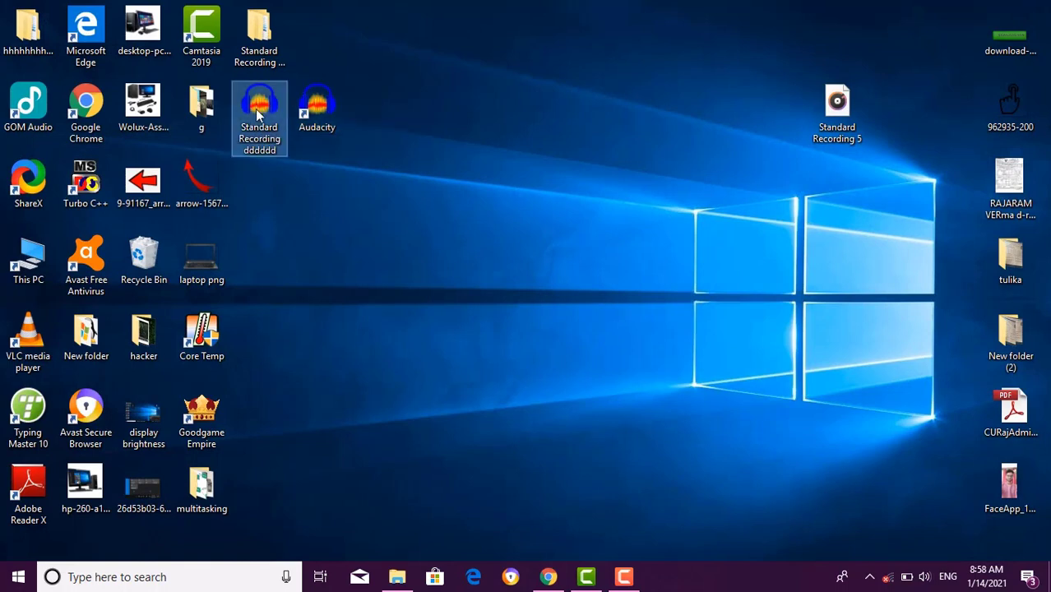
mouse_move(260, 125)
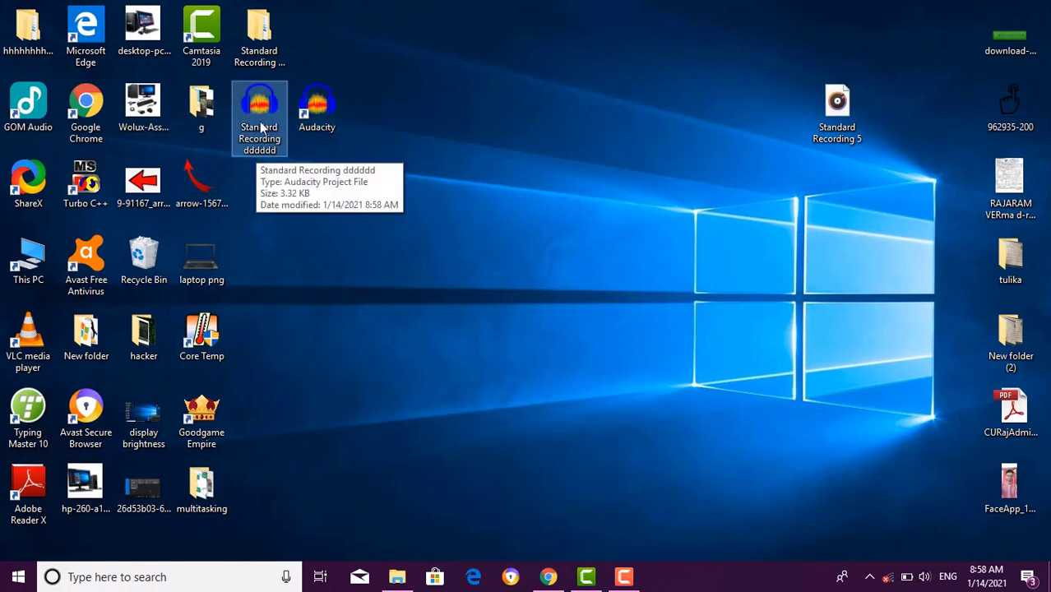
double_click(259, 125)
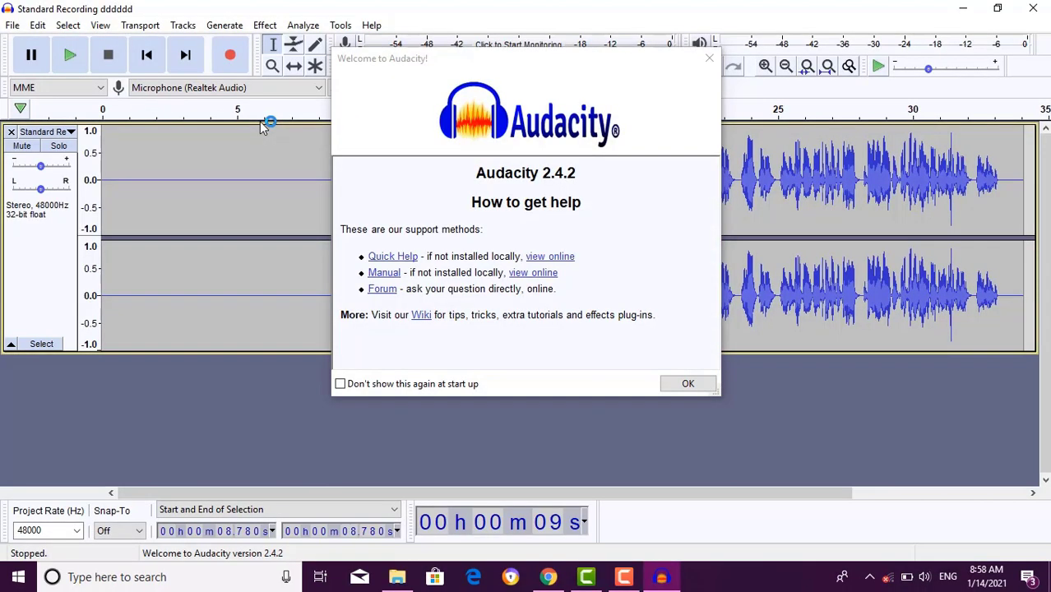
left_click(709, 57)
Step: Listen to the reopened project's speech from about 8.8 s, stop playback and minimize the window
key("space")
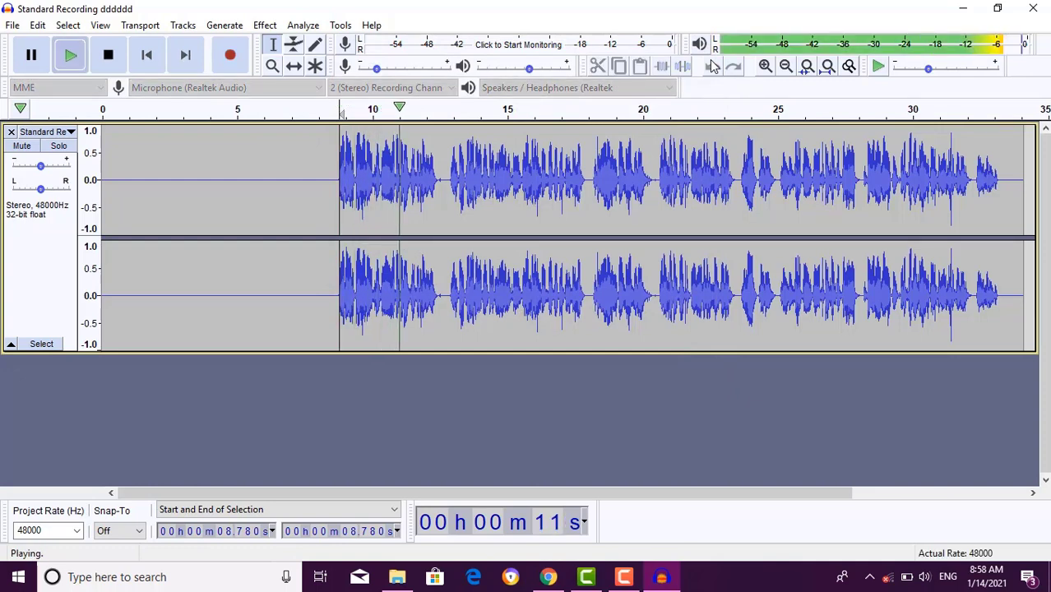
key("space")
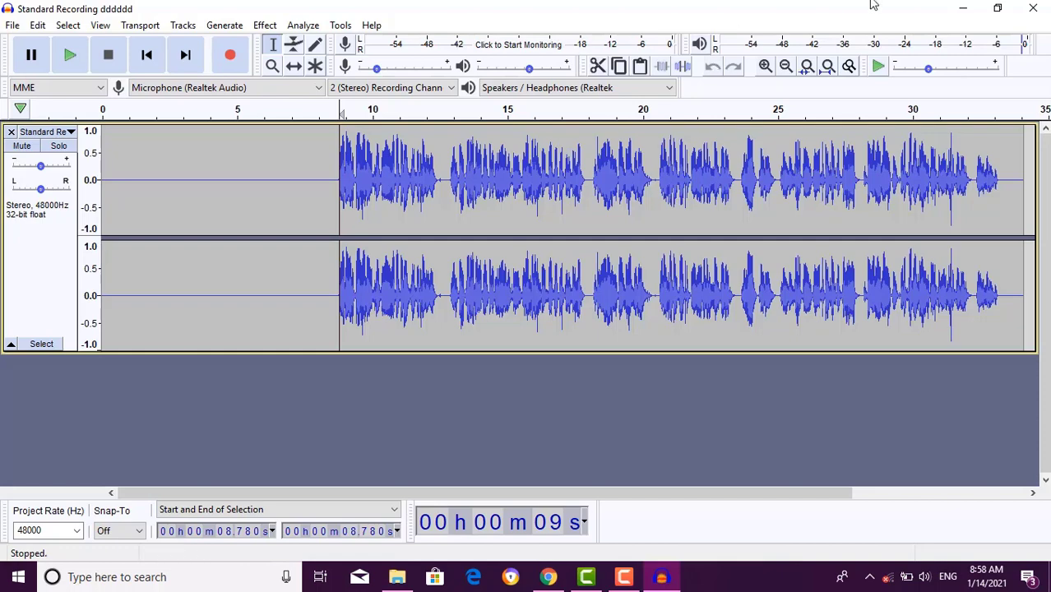
left_click(964, 9)
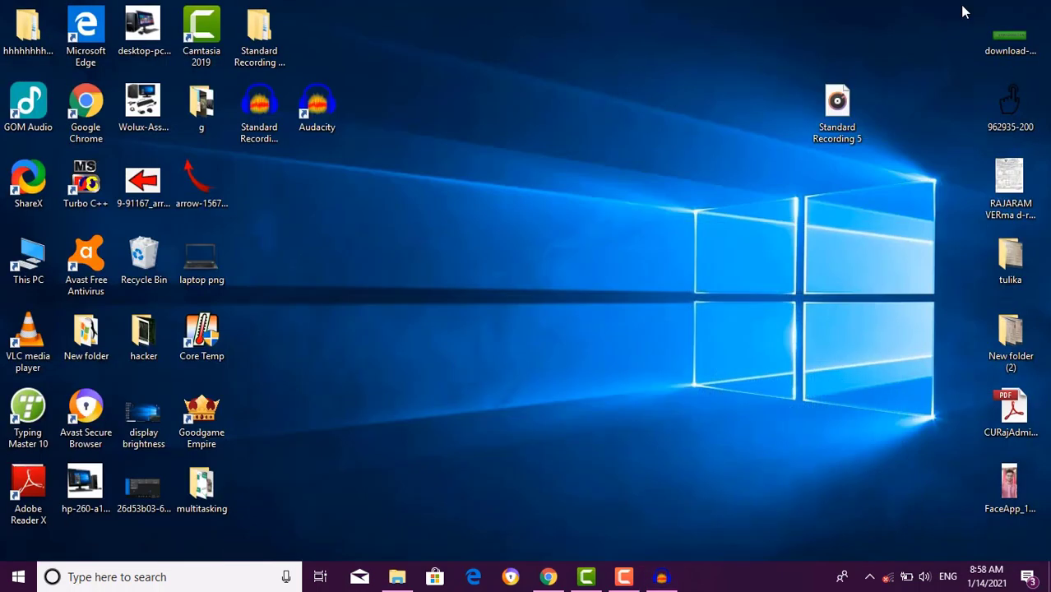
left_click(662, 578)
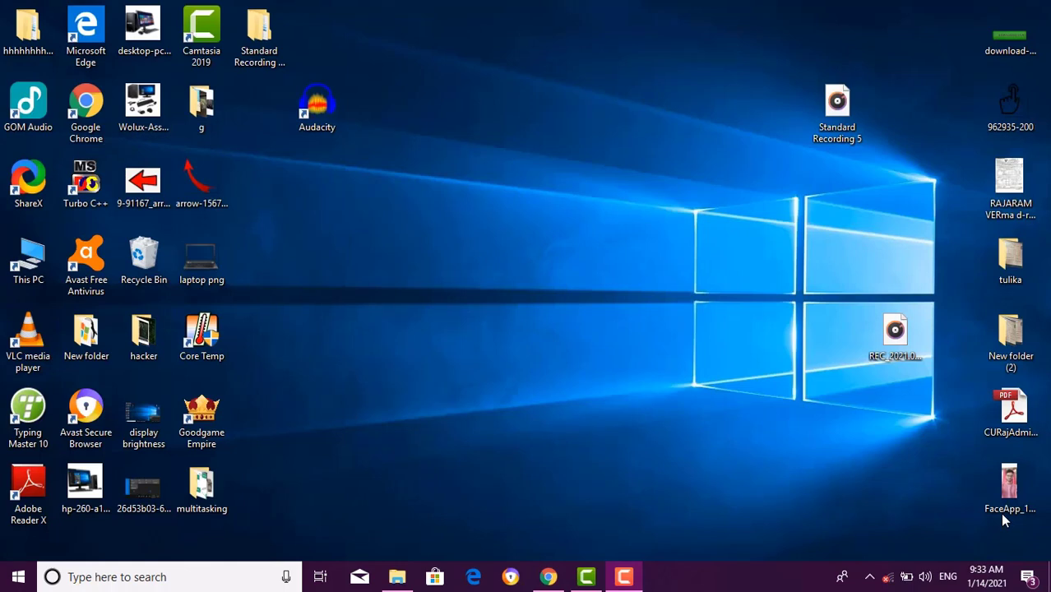
right_click(596, 402)
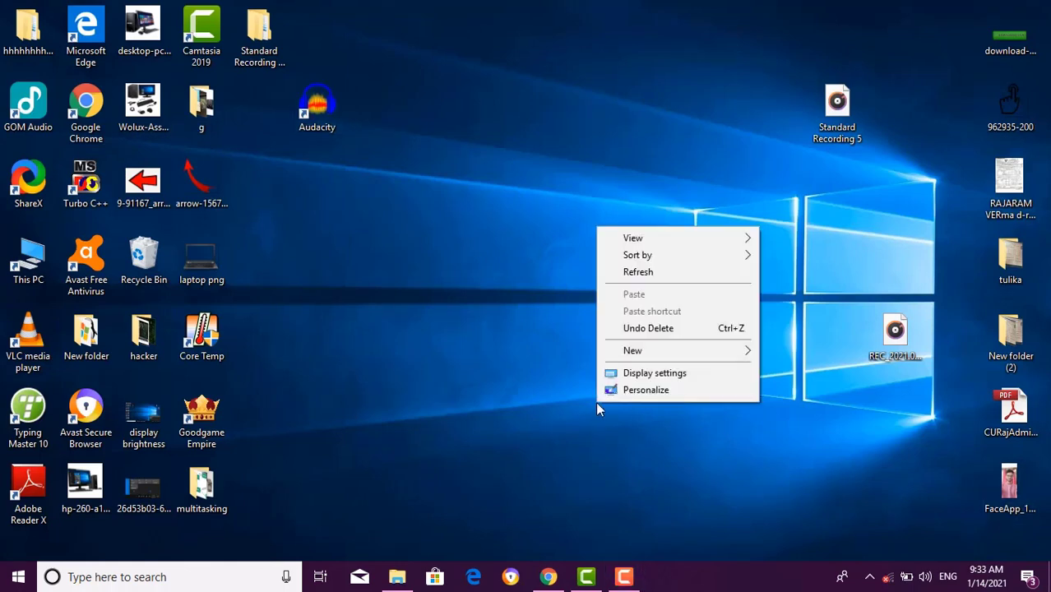
left_click(671, 275)
right_click(672, 275)
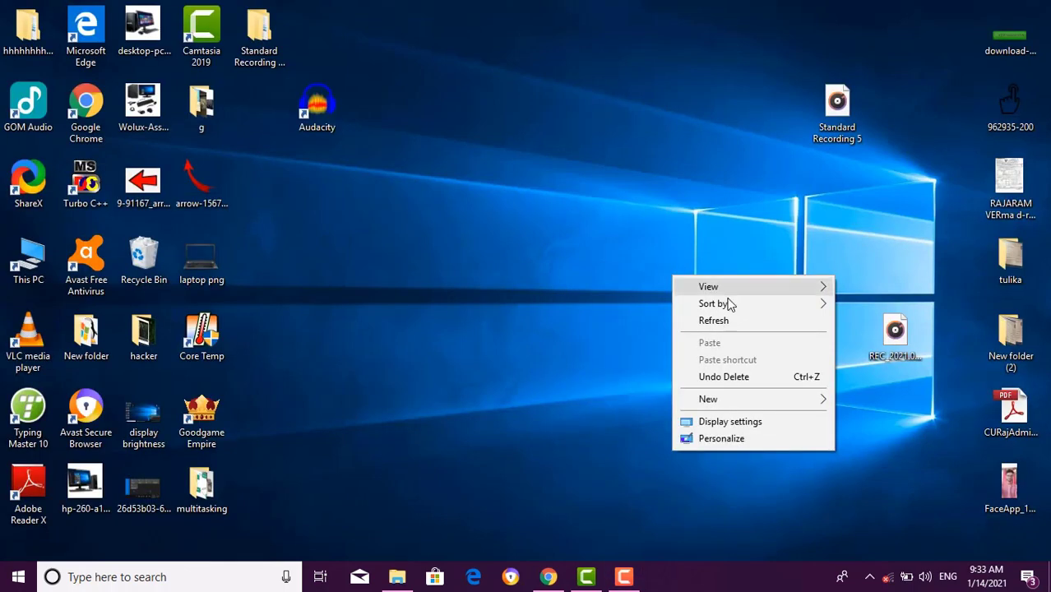
left_click(718, 325)
right_click(718, 328)
left_click(775, 370)
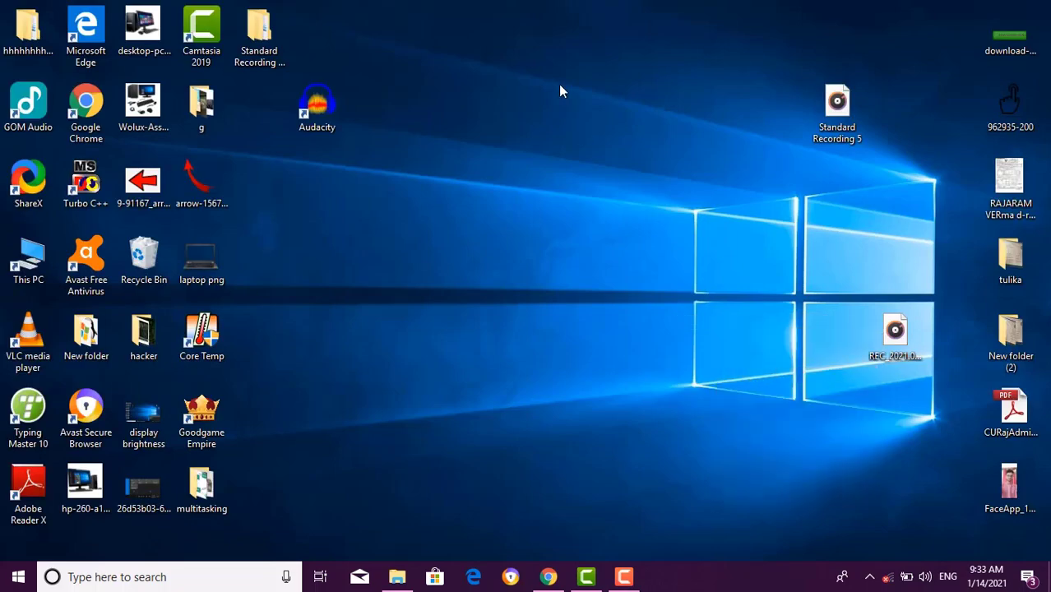
right_click(591, 126)
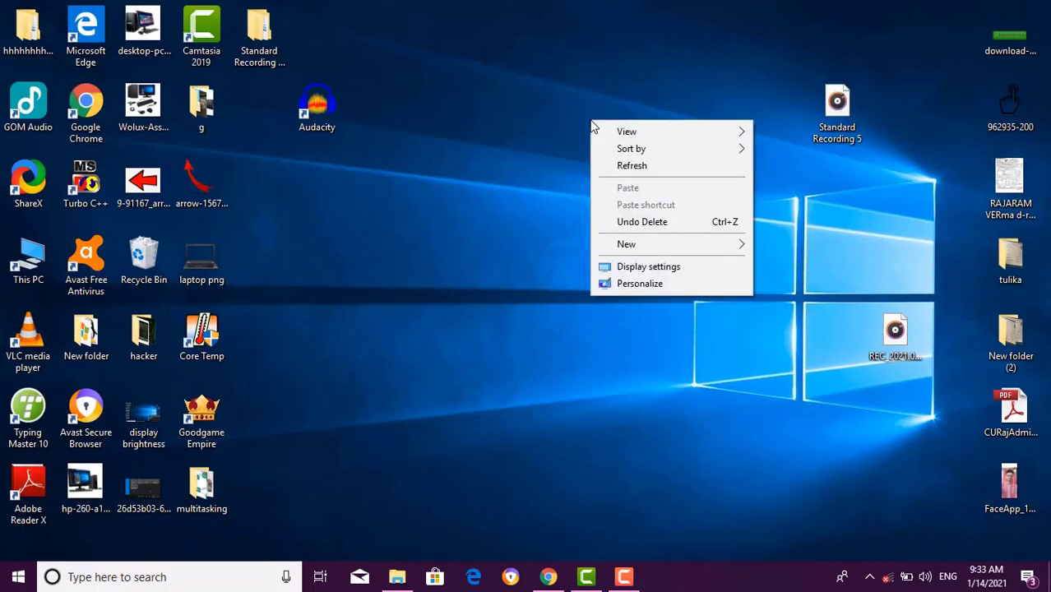
left_click(637, 167)
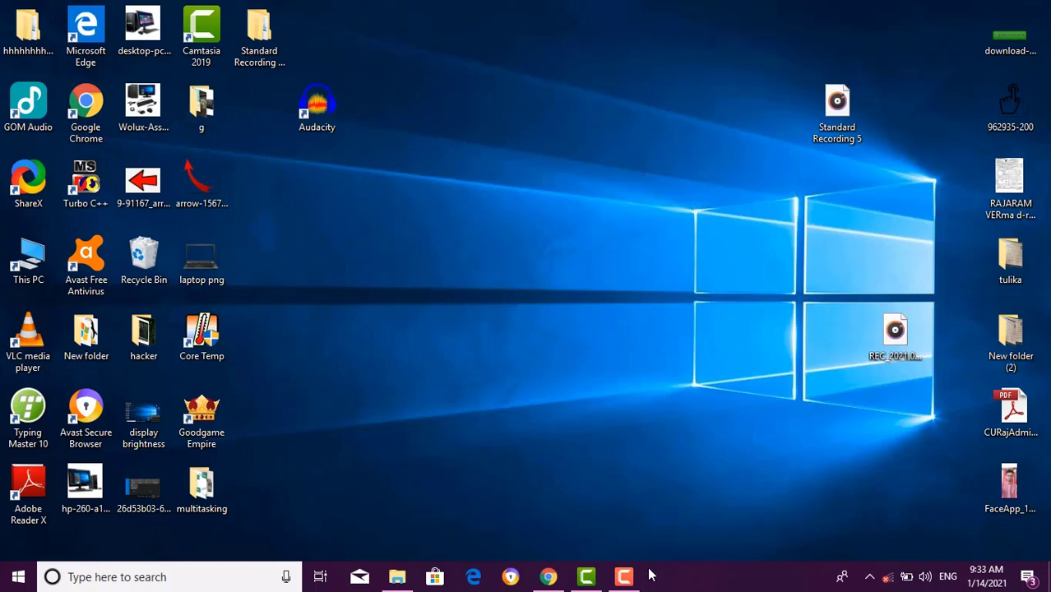
left_click(623, 577)
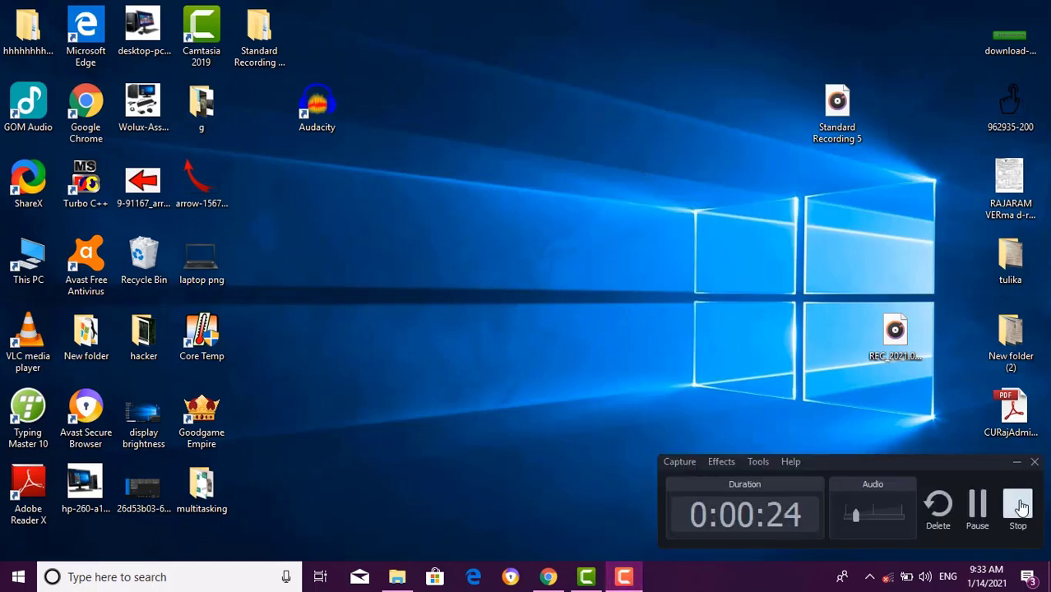